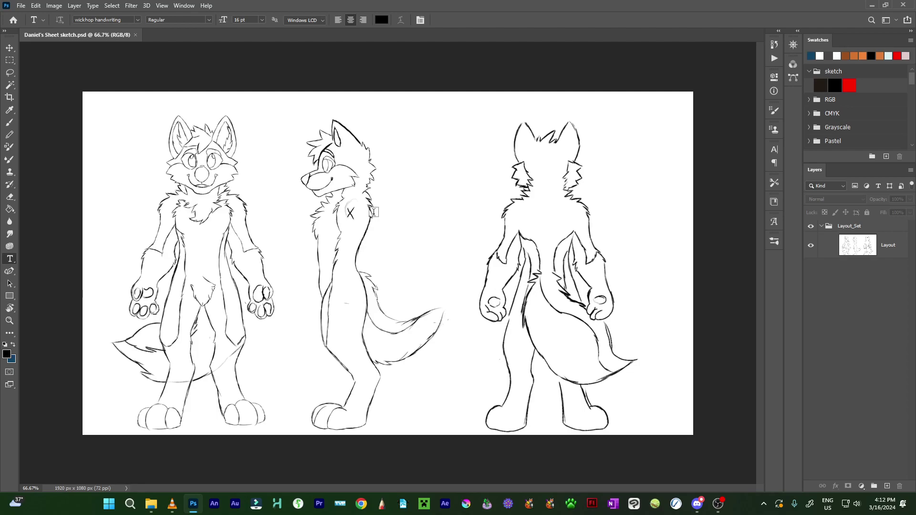
- Fade the Layout sketch layer to 64% opacity, select Layout_Set, and zoom to 100%
left_click(906, 247)
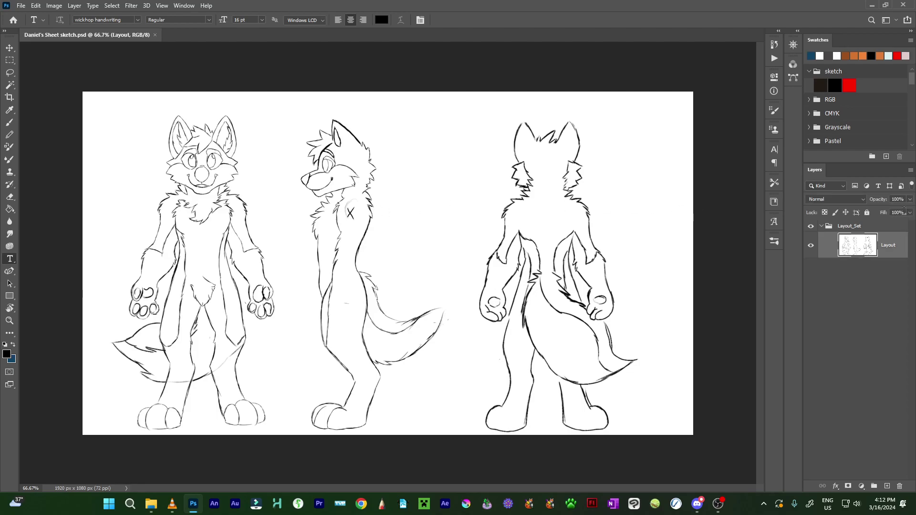
left_click(908, 199)
left_click_drag(909, 208, 891, 210)
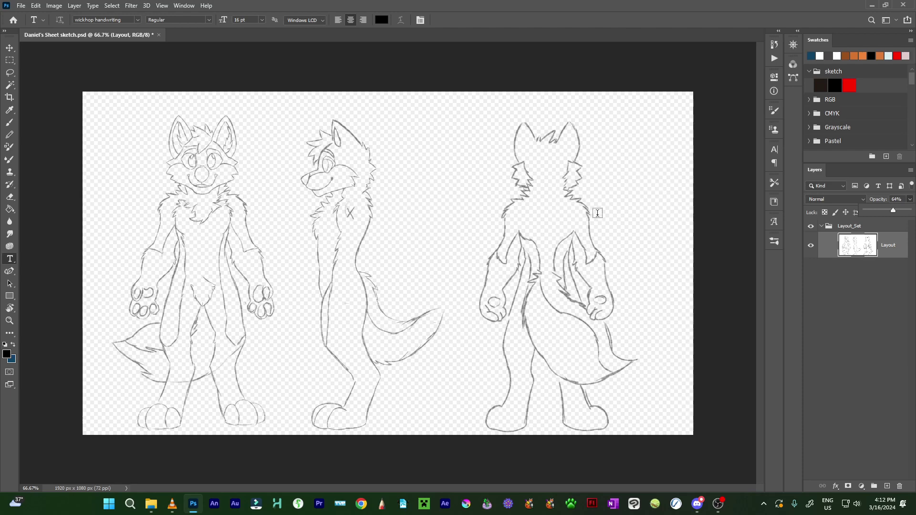
left_click(870, 227)
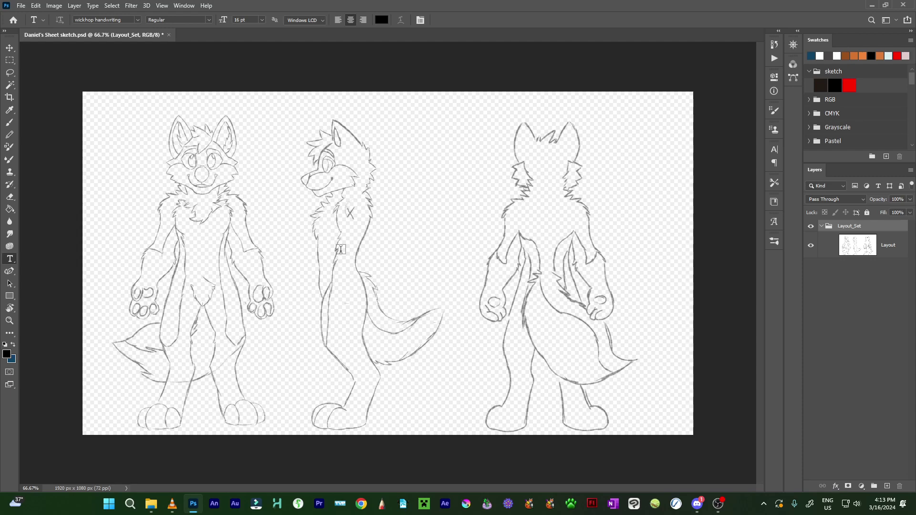
key("ctrl+plus")
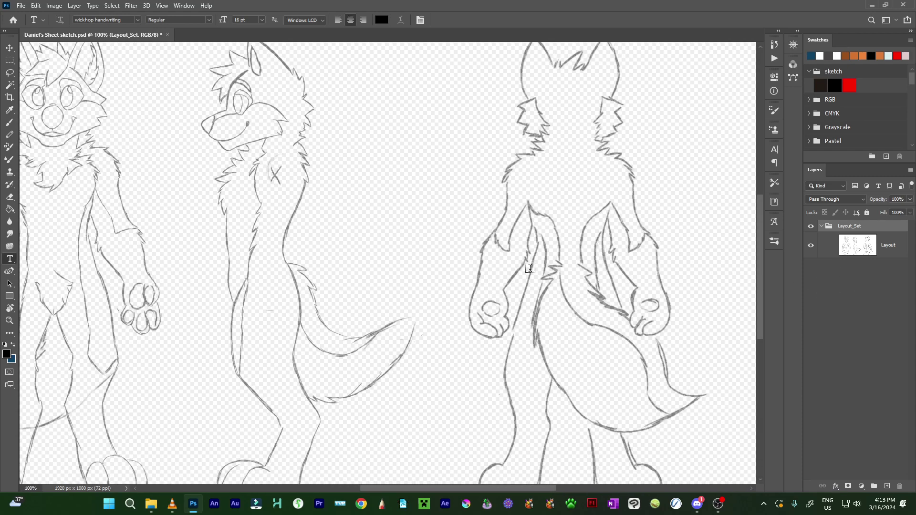
- Add a new layer and switch to a black Disney ink brush
left_click(887, 486)
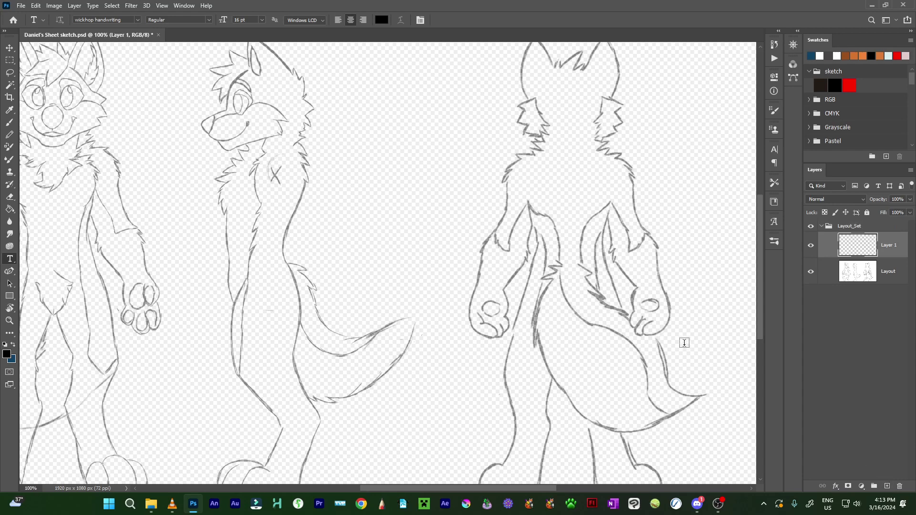
key("b")
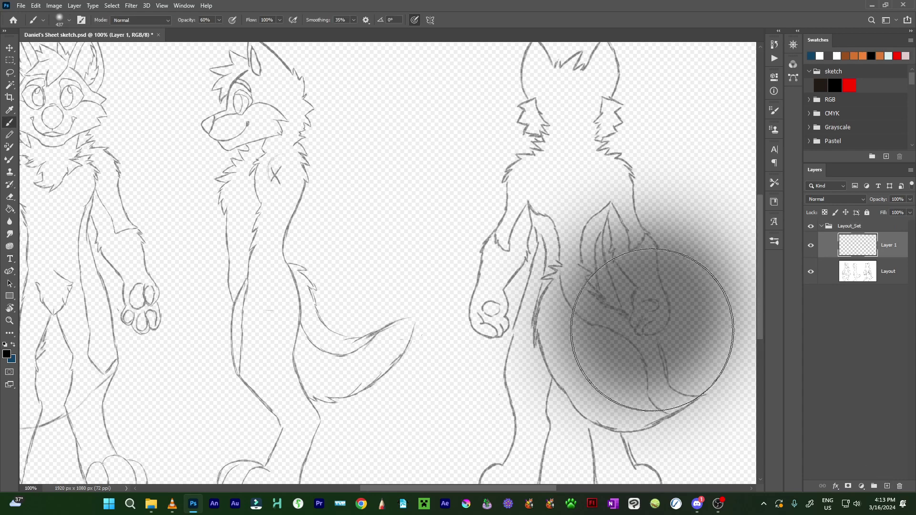
left_click(820, 85)
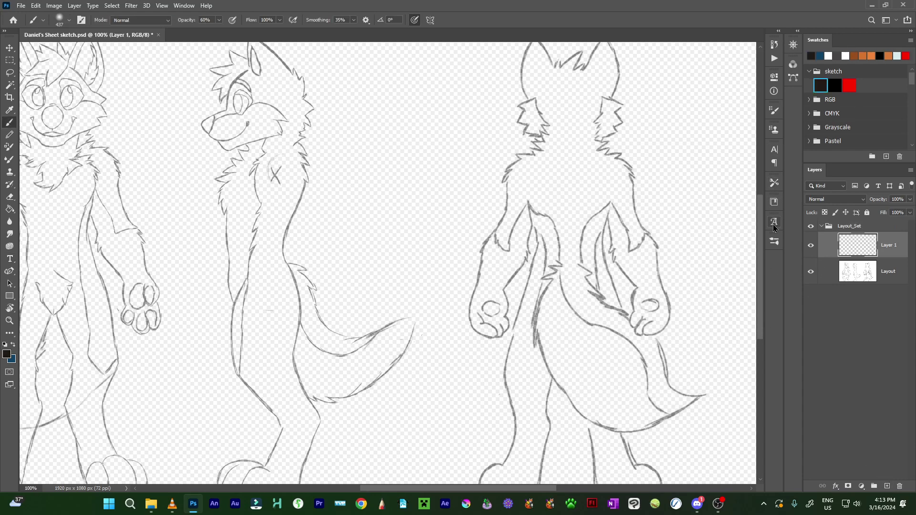
left_click(835, 85)
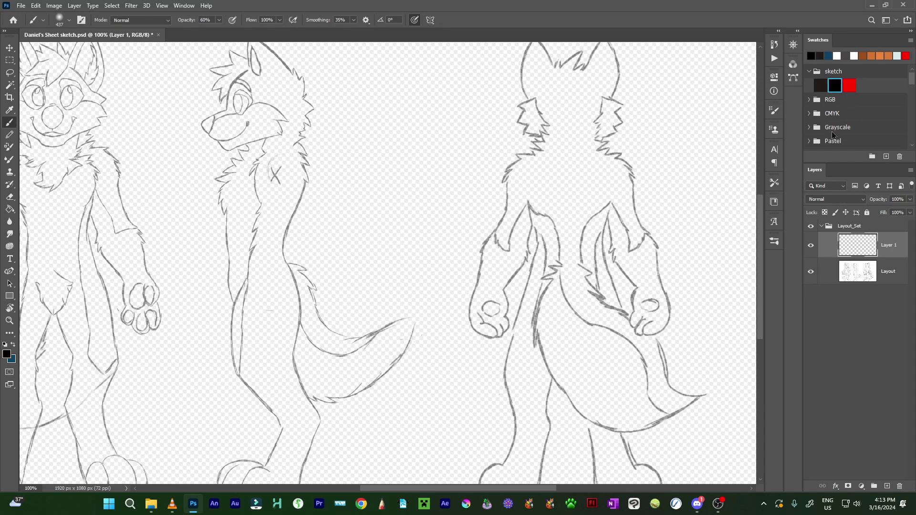
left_click(773, 241)
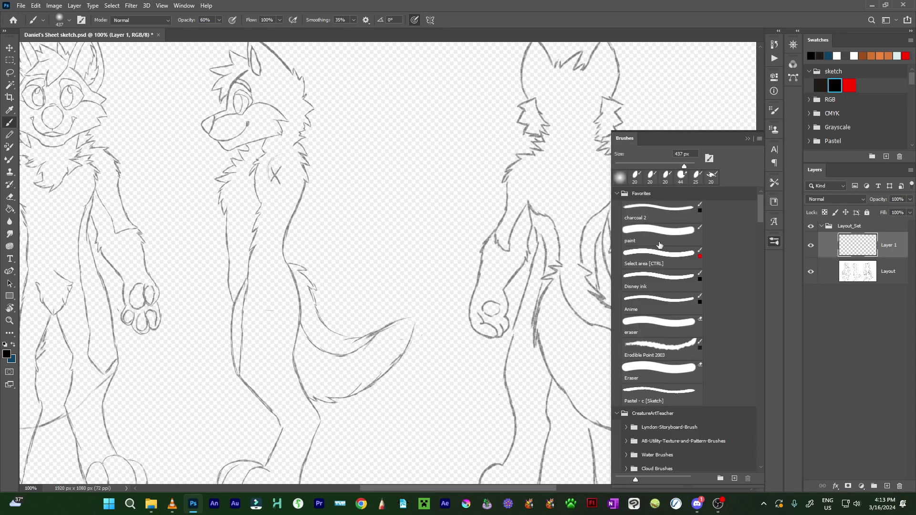
left_click(647, 289)
left_click(745, 138)
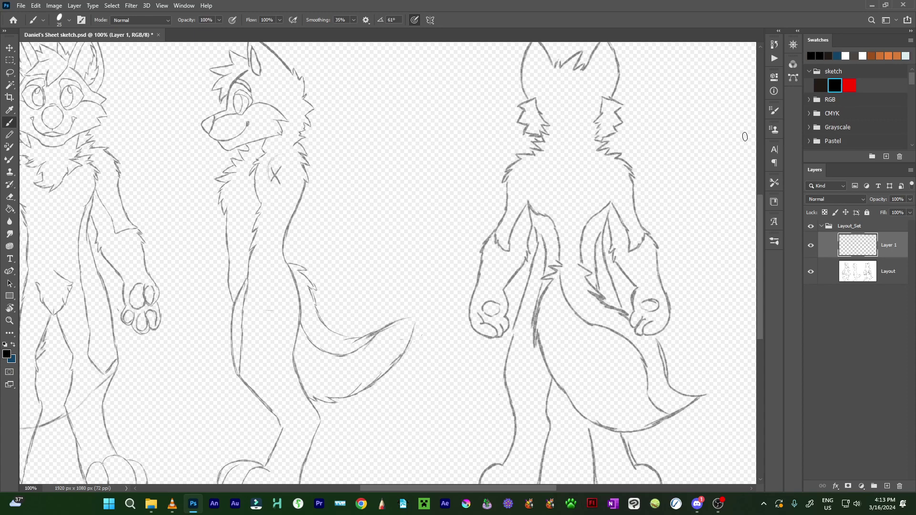
- Draw test circles over the back-view hands and ovals on the side view, then delete the test layer
left_click_drag(658, 277, 660, 280)
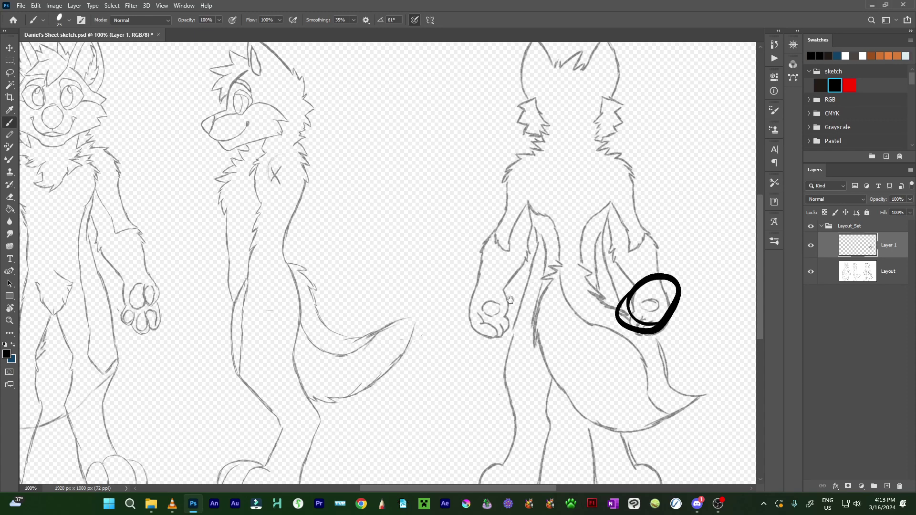
mouse_move(509, 299)
left_mouse_down()
mouse_move(546, 308)
mouse_move(562, 300)
left_mouse_up()
mouse_move(413, 364)
left_mouse_down()
mouse_move(422, 366)
mouse_move(483, 309)
left_mouse_up()
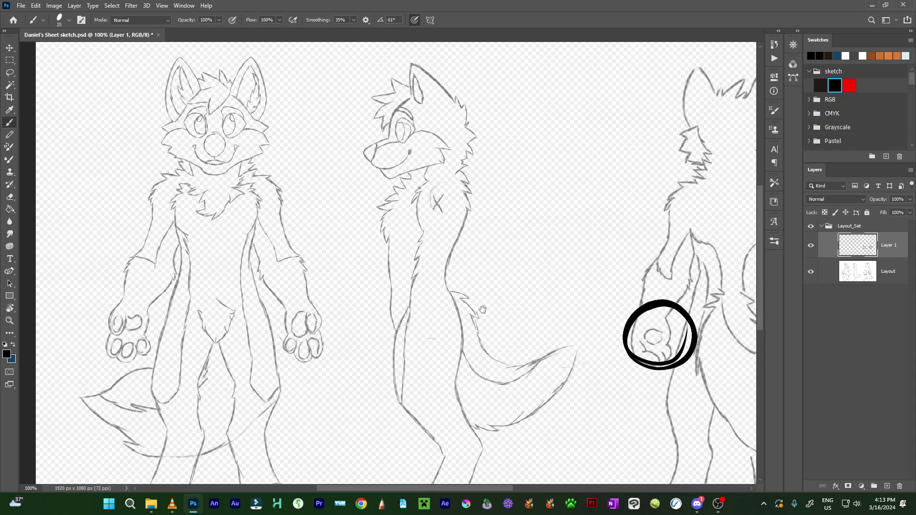
left_click_drag(452, 195, 422, 312)
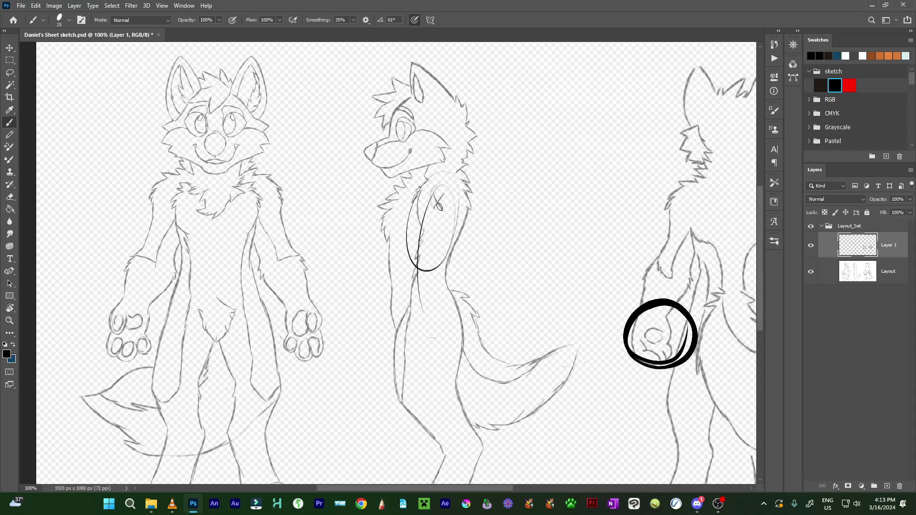
mouse_move(439, 205)
left_mouse_down()
mouse_move(429, 336)
mouse_move(458, 215)
mouse_move(456, 287)
mouse_move(534, 304)
left_mouse_up()
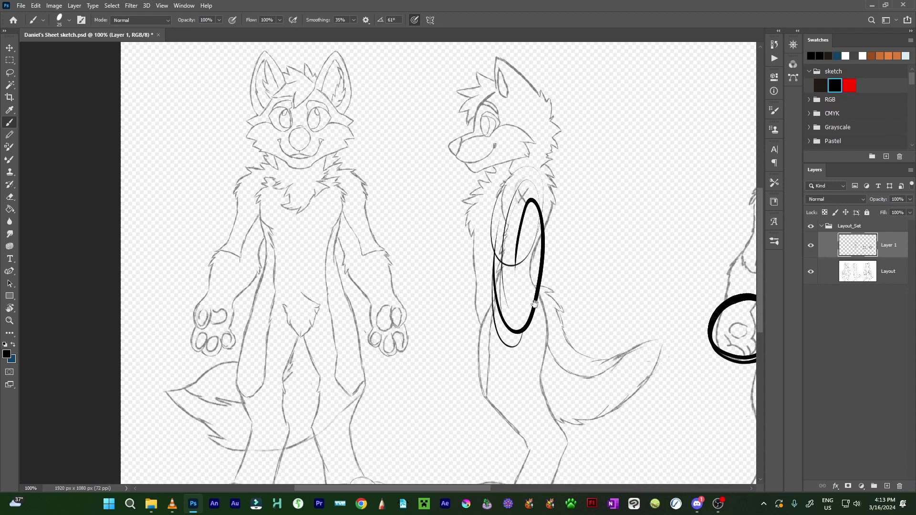
scroll(534, 304, "down", 2)
scroll(487, 300, "down", 2)
scroll(581, 262, "down", 2)
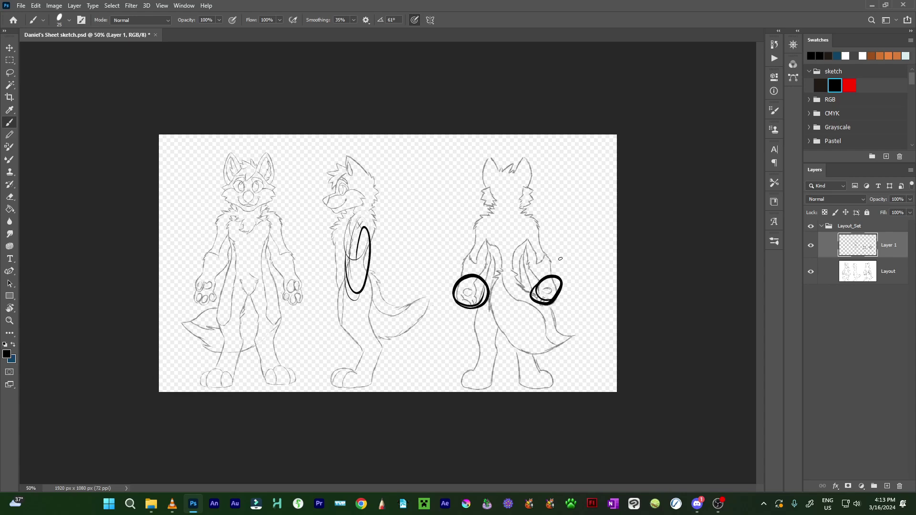
key("Delete")
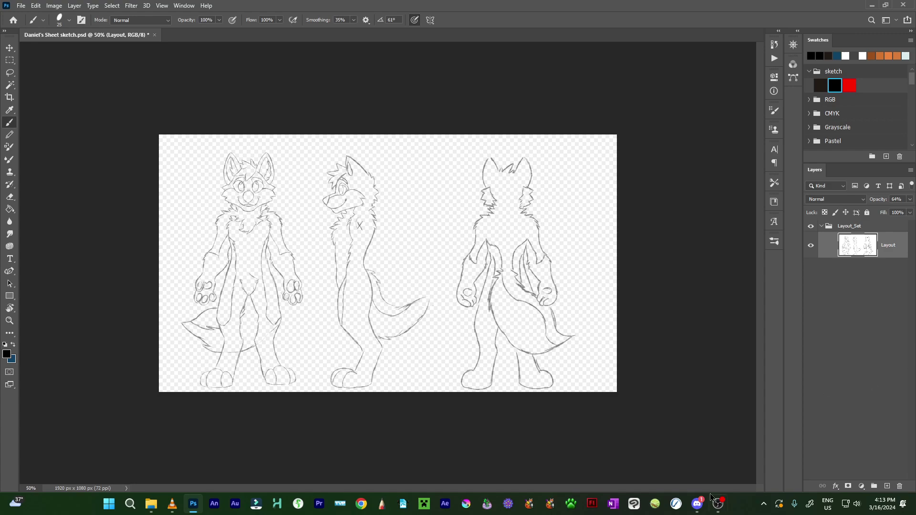
left_click(697, 503)
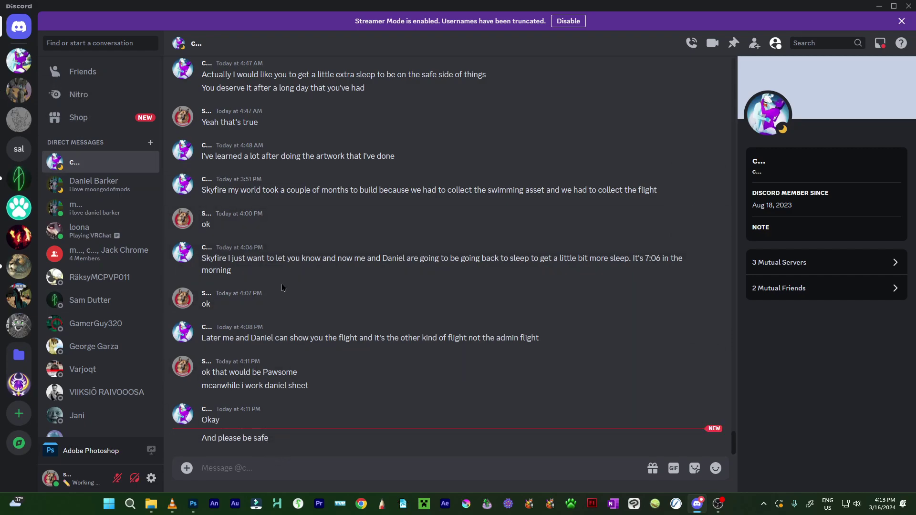
left_click(93, 185)
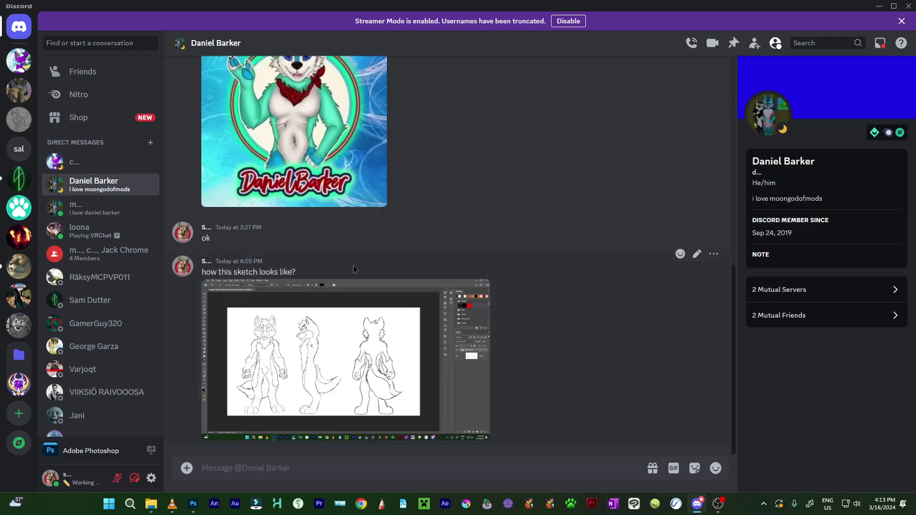
scroll(353, 269, "up", 1)
scroll(322, 229, "up", 1)
scroll(301, 208, "up", 1)
scroll(279, 178, "up", 2)
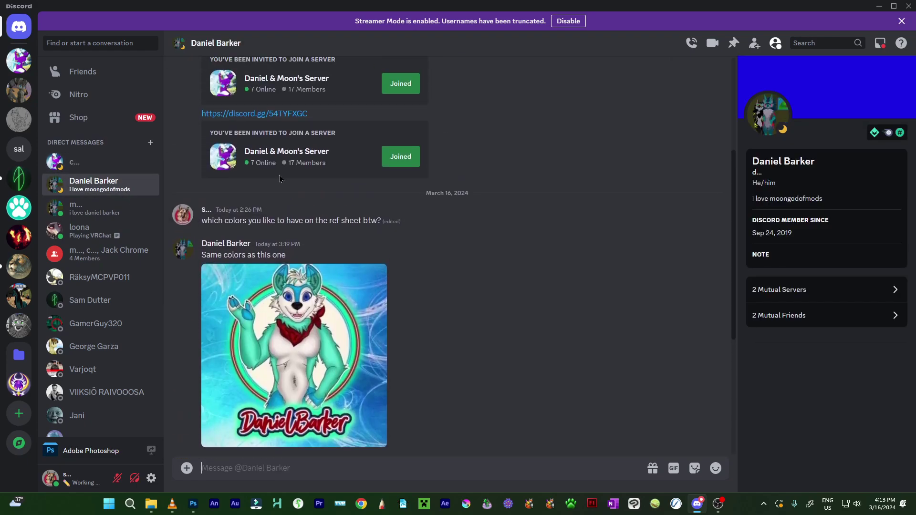
scroll(280, 178, "up", 2)
scroll(265, 181, "down", 2)
scroll(246, 182, "down", 1)
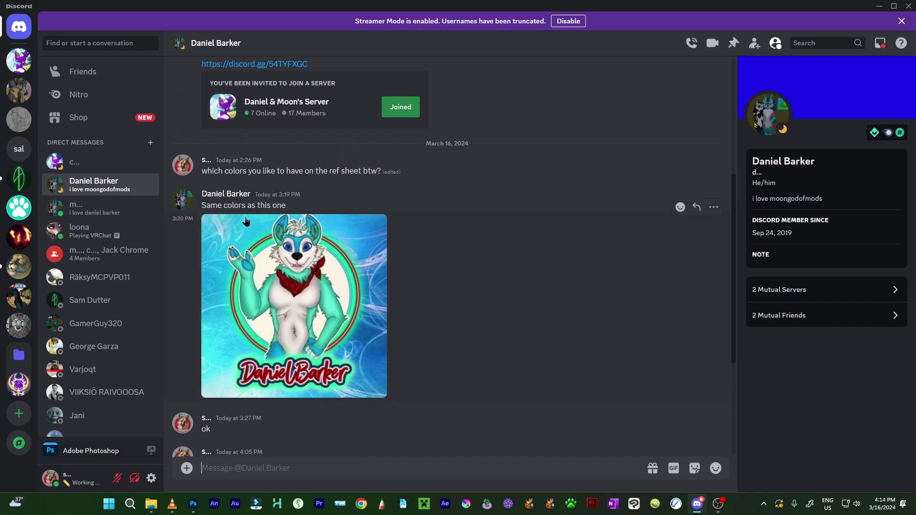
mouse_move(299, 266)
left_click(299, 266)
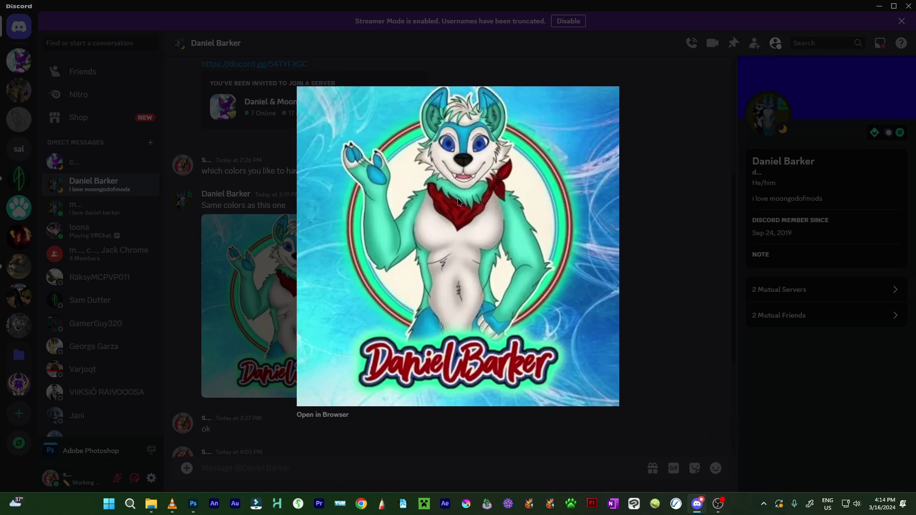
left_click(194, 504)
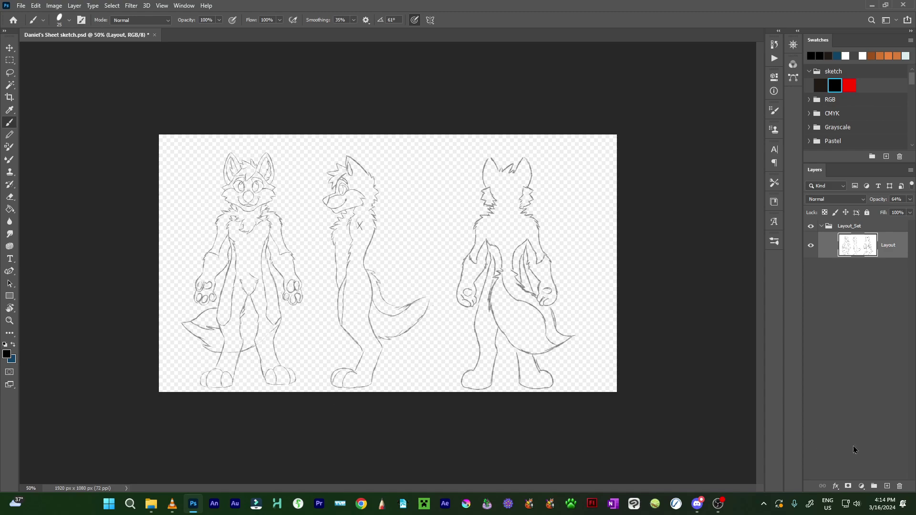
left_click(697, 503)
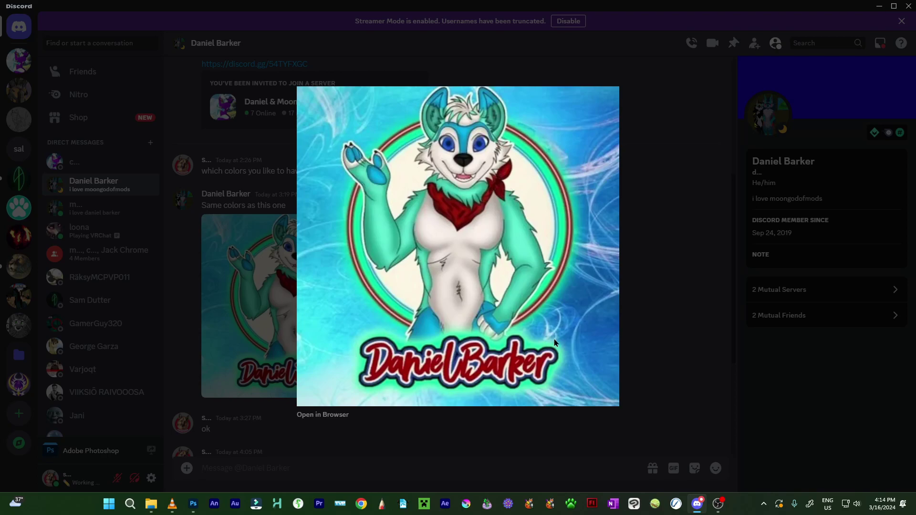
- Return to the character sheet, zoom in on the front view, and add a new lineart layer
left_click(192, 504)
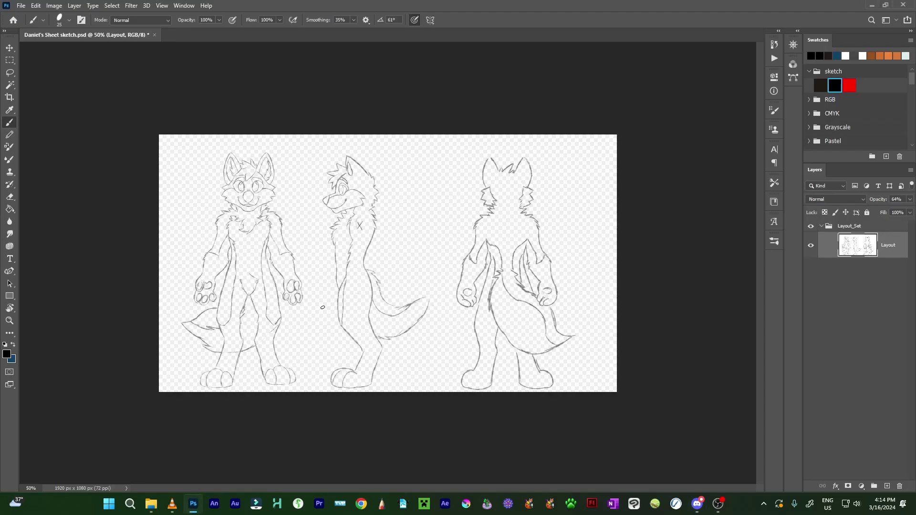
scroll(388, 266, "up", 1)
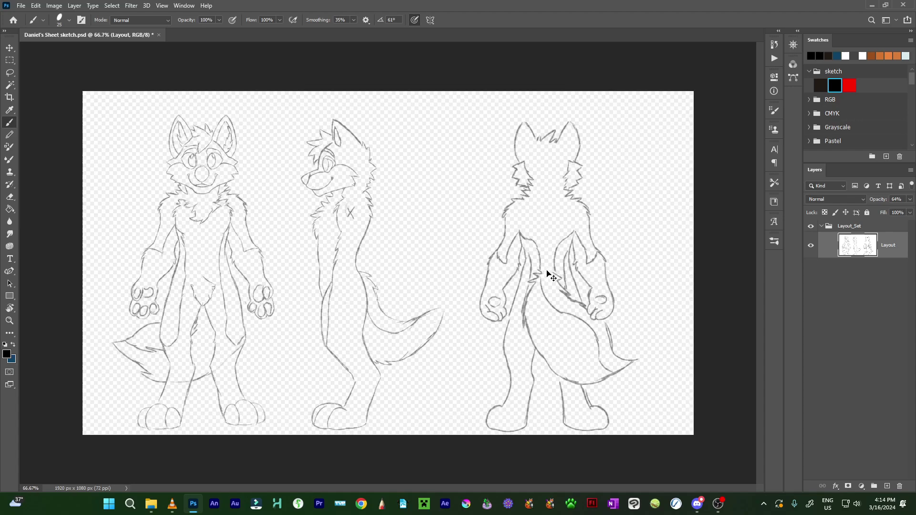
scroll(388, 233, "up", 1)
left_click_drag(388, 231, 503, 246)
key("ctrl+plus")
key("ctrl+plus")
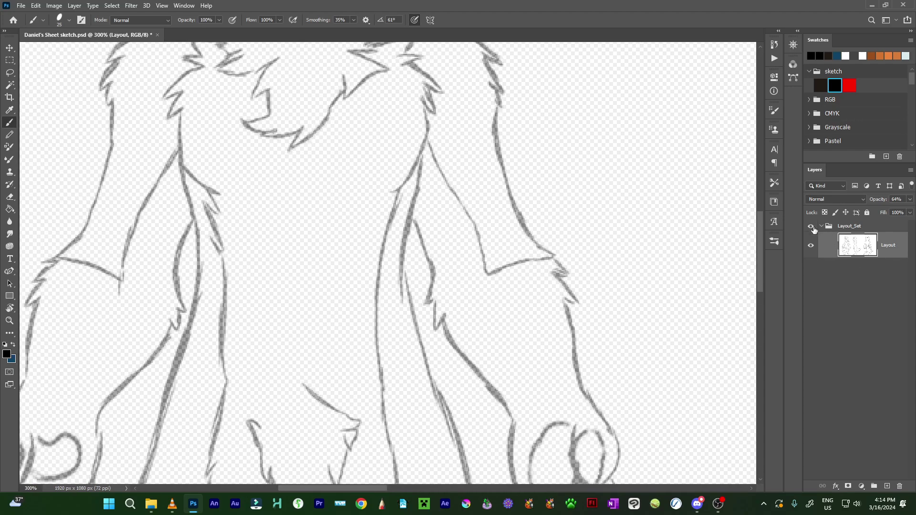
scroll(576, 286, "up", 2)
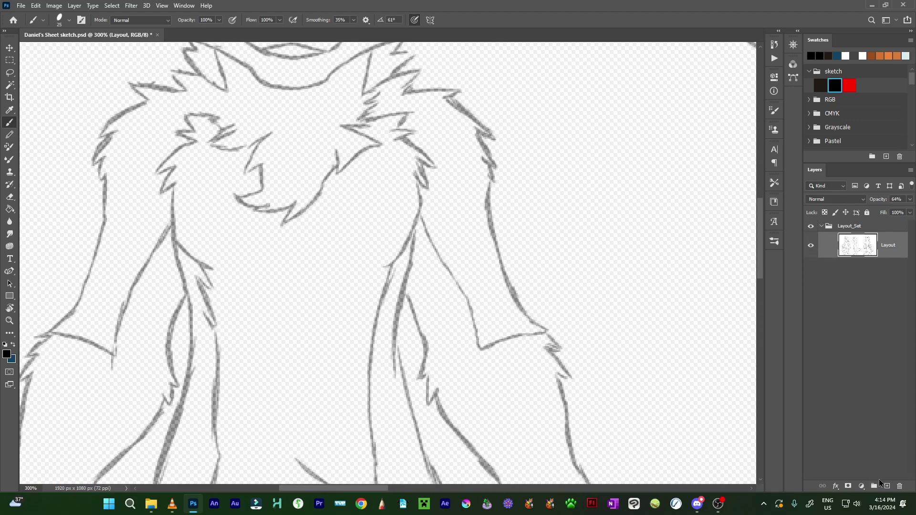
left_click(885, 485)
left_click_drag(389, 262, 529, 350)
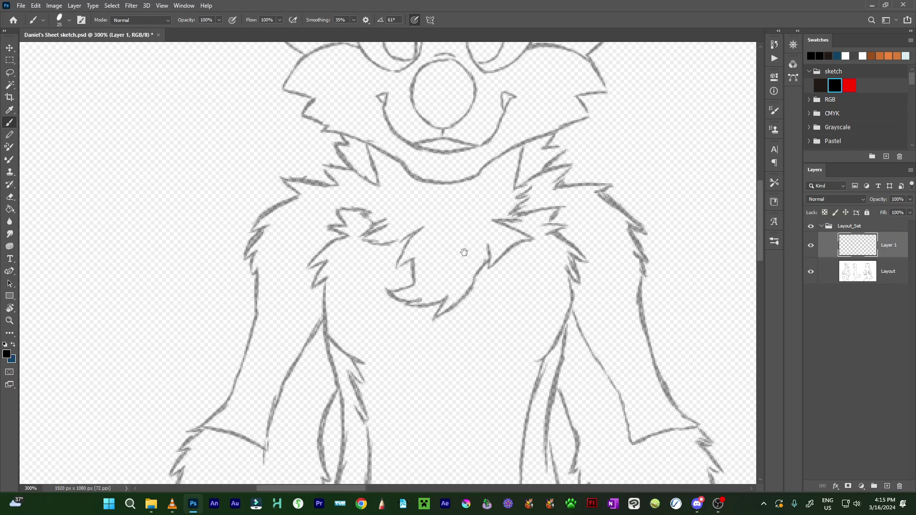
left_click_drag(453, 242, 472, 262)
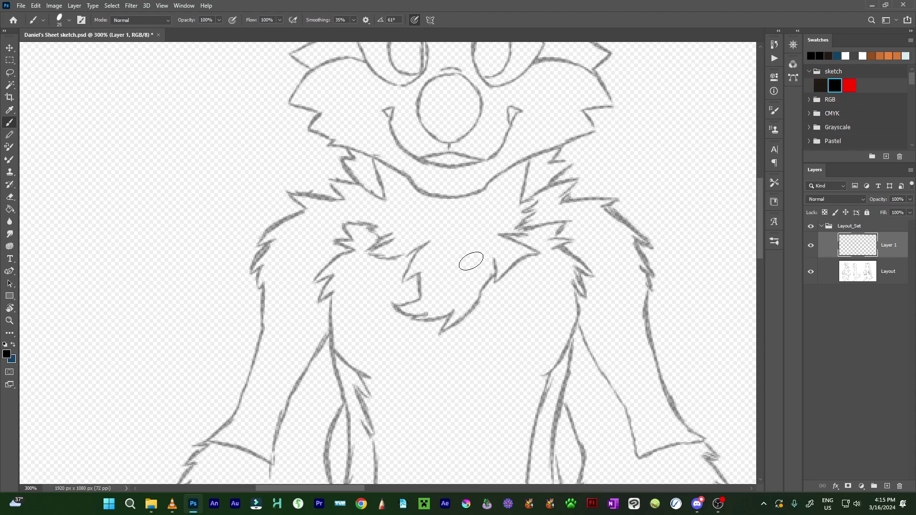
scroll(471, 262, "up", 2)
scroll(571, 190, "up", 2)
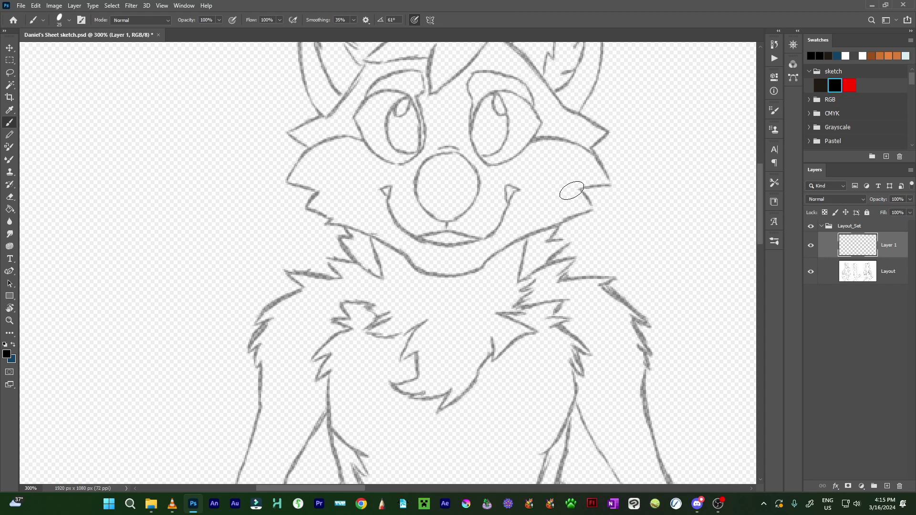
scroll(571, 191, "up", 2)
- Shrink the ink brush to 20 px, then 14 px, undoing test strokes by the muzzle
left_click_drag(431, 198, 434, 190)
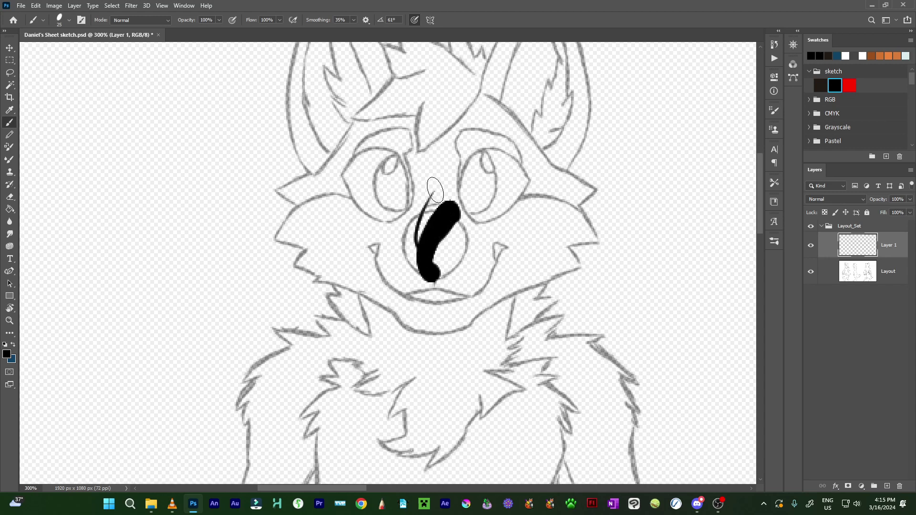
key("ctrl+z")
left_click(774, 240)
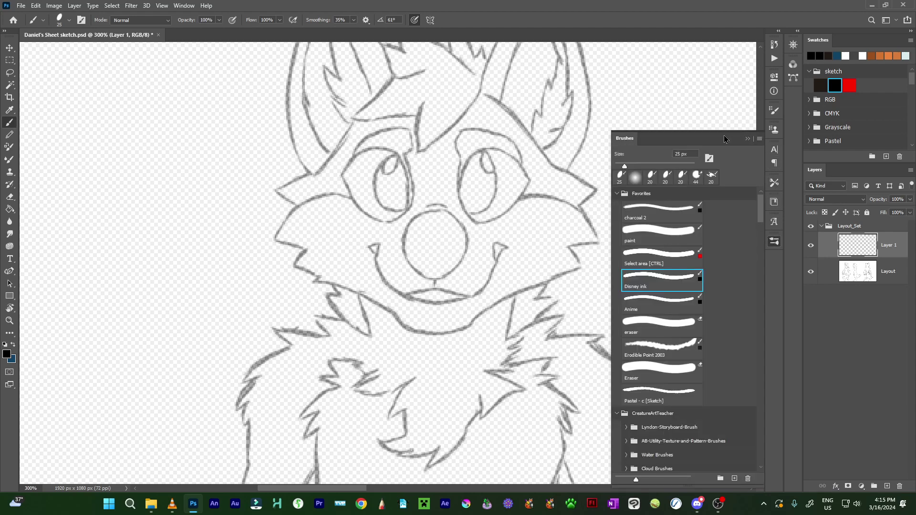
left_click_drag(624, 166, 622, 166)
mouse_move(529, 187)
left_mouse_down()
mouse_move(493, 236)
mouse_move(498, 259)
left_mouse_up()
key("ctrl+z")
left_click_drag(623, 166, 619, 167)
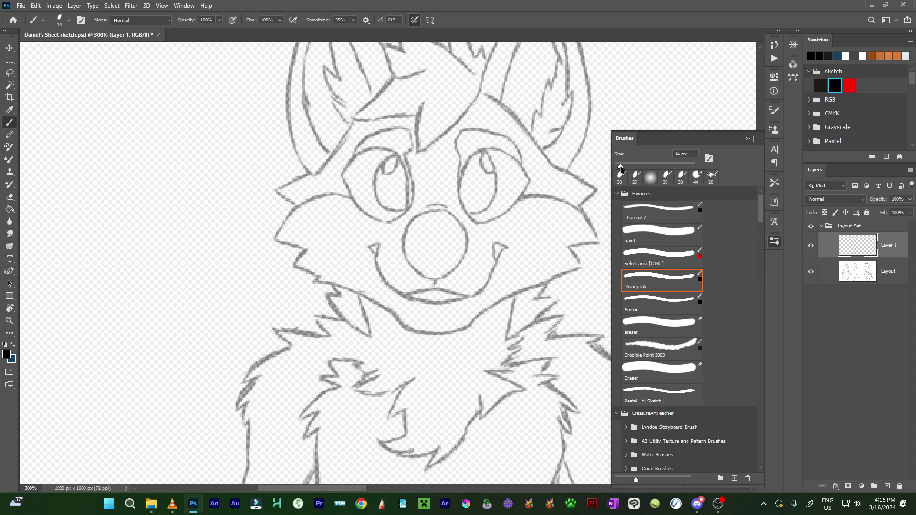
left_click_drag(535, 202, 500, 286)
key("ctrl+z")
left_click(747, 139)
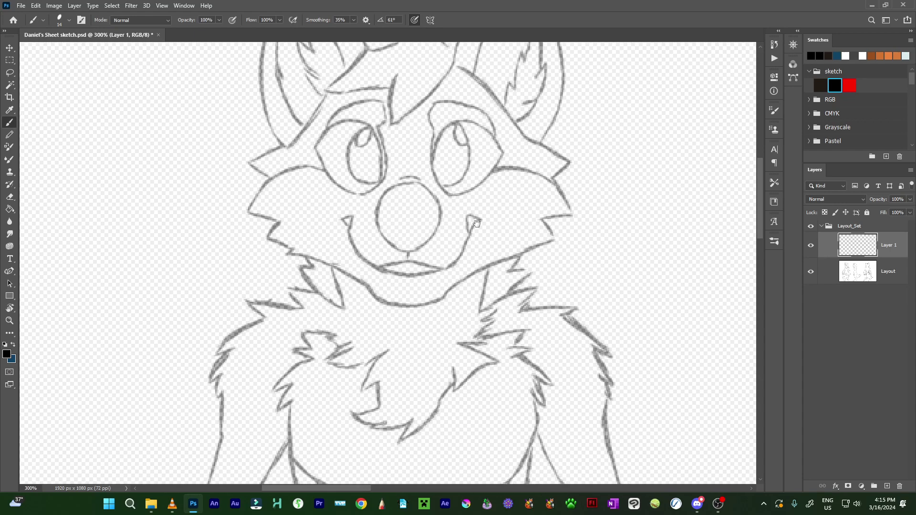
scroll(567, 305, "down", 5)
scroll(494, 252, "up", 2)
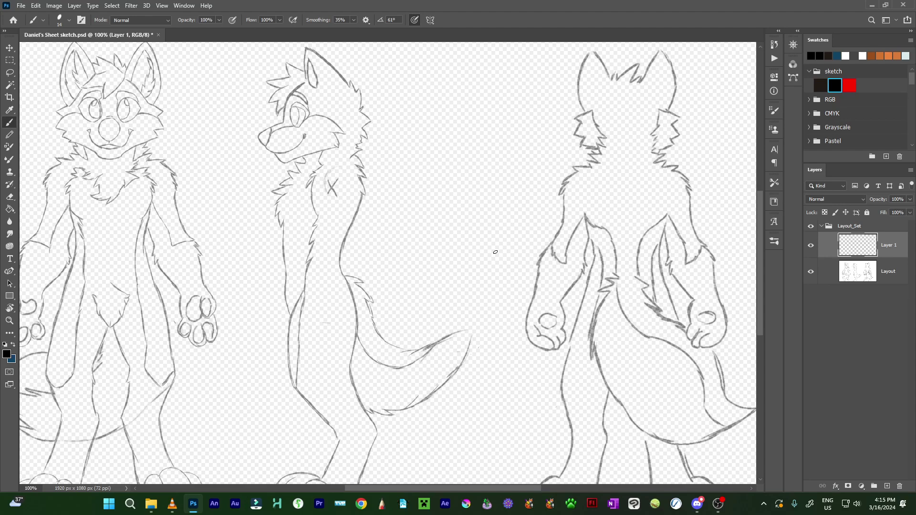
scroll(495, 252, "down", 2)
scroll(405, 190, "up", 4)
scroll(386, 191, "up", 1)
scroll(377, 192, "up", 1)
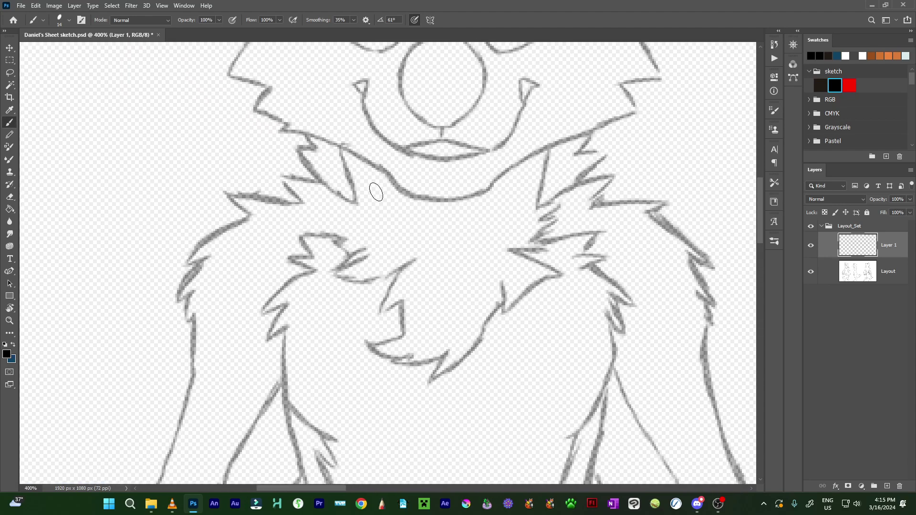
scroll(376, 192, "up", 2)
scroll(376, 215, "up", 1)
- Test-ink the neck fur, left cheek and forehead tuft, undoing the trial strokes
mouse_move(359, 267)
left_mouse_down()
mouse_move(435, 283)
mouse_move(501, 322)
left_mouse_up()
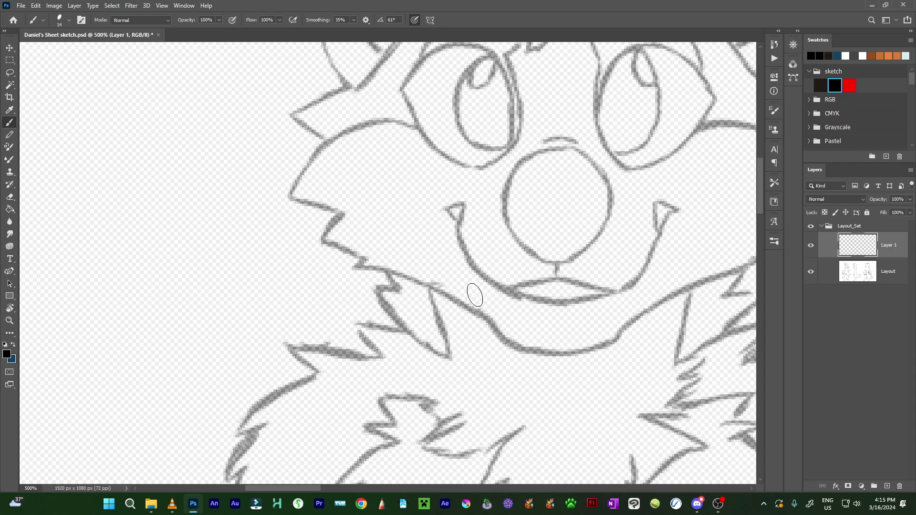
mouse_move(460, 300)
left_mouse_down()
mouse_move(352, 263)
mouse_move(292, 195)
left_mouse_up()
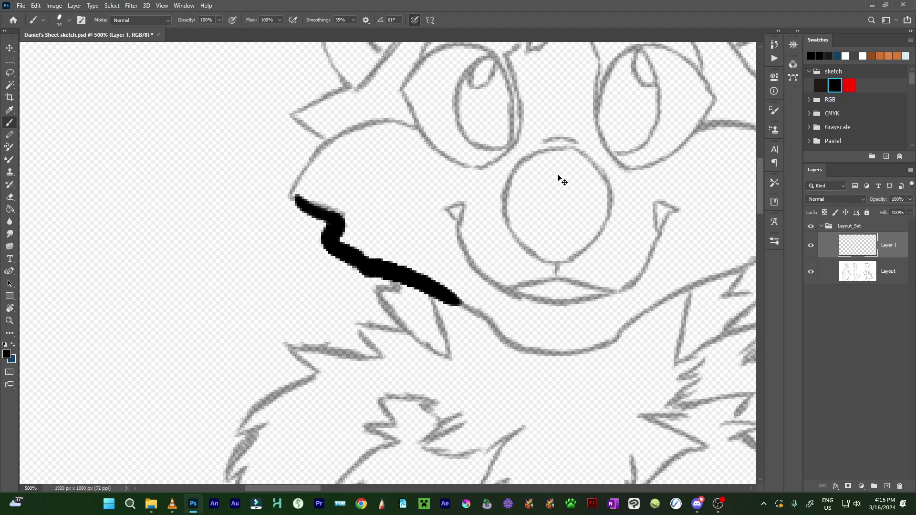
key("ctrl+z")
left_click_drag(558, 175, 470, 358)
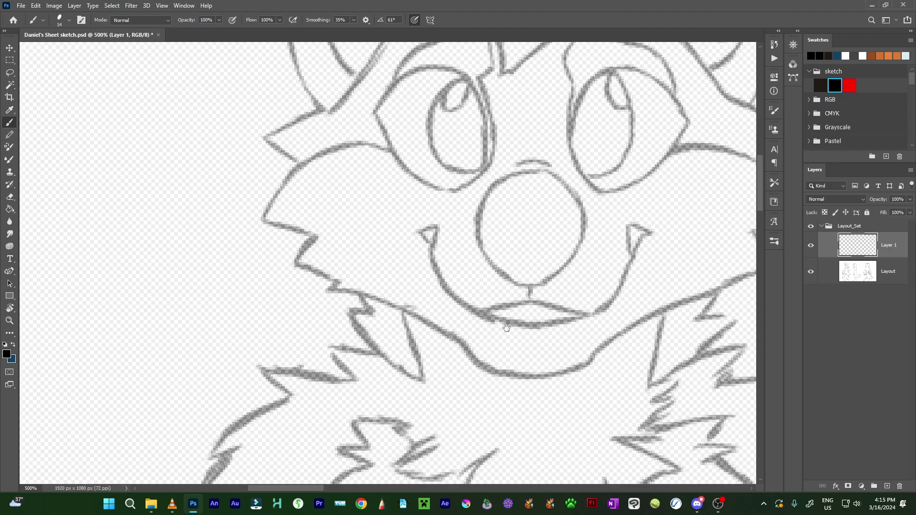
scroll(471, 359, "up", 5)
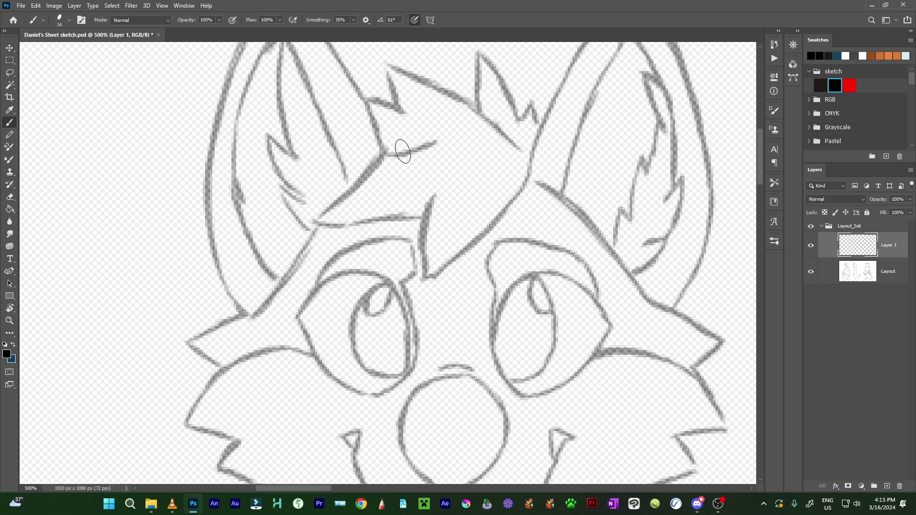
left_click_drag(400, 152, 319, 213)
key("ctrl+z")
- Dock the brush settings panel and shrink the brush to 5 px, testing thin strokes
left_click_drag(774, 246, 776, 243)
left_click(774, 242)
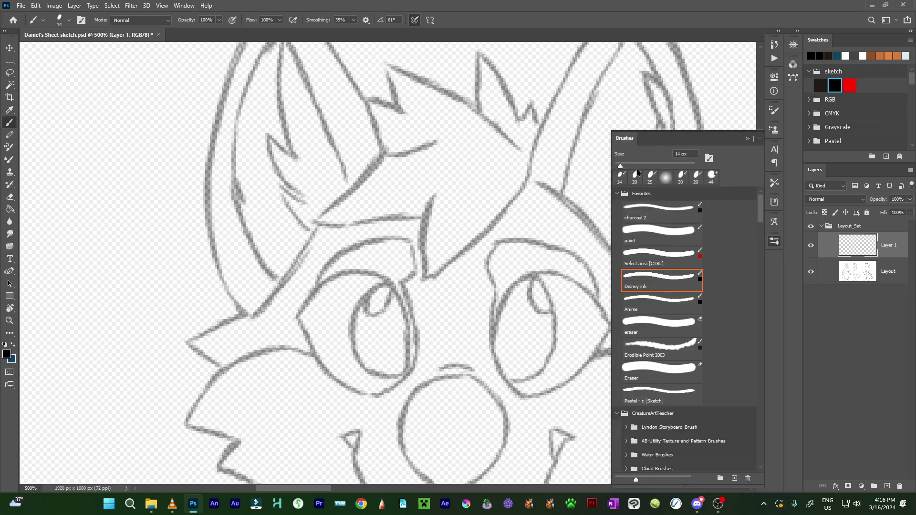
left_click_drag(620, 166, 619, 169)
left_click_drag(452, 137, 465, 229)
key("ctrl+z")
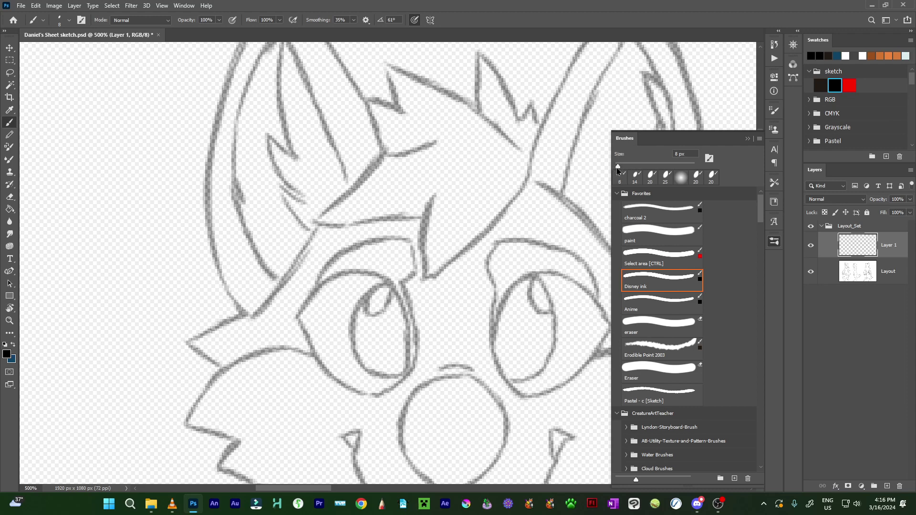
left_click_drag(488, 186, 501, 236)
key("ctrl+z")
left_click_drag(456, 267, 434, 262)
scroll(434, 262, "down", 2)
scroll(439, 180, "down", 2)
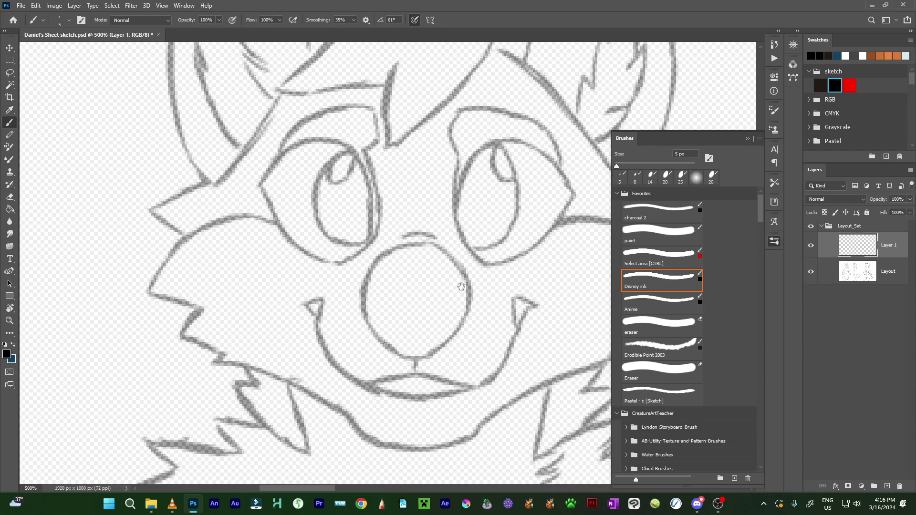
scroll(497, 132, "down", 2)
scroll(497, 132, "up", 1)
scroll(466, 107, "up", 1)
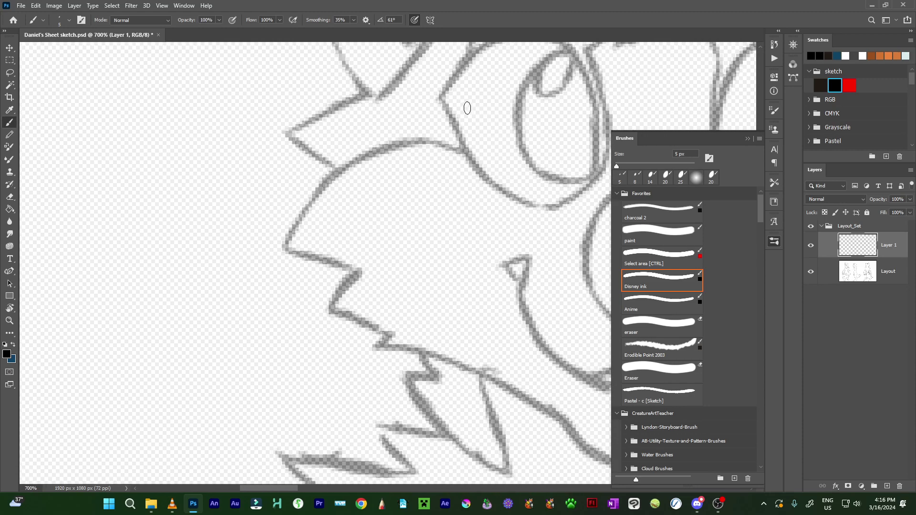
- Trace the curved left cheek line and fur tufts, then extend the jawline ink downward
mouse_move(449, 147)
left_mouse_down()
mouse_move(284, 246)
mouse_move(468, 147)
left_mouse_up()
scroll(398, 156, "up", 1)
scroll(329, 247, "up", 2)
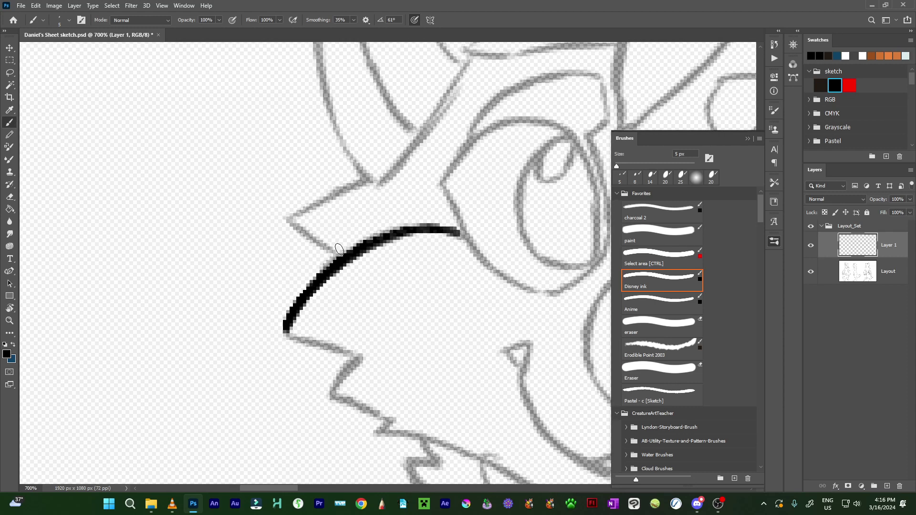
mouse_move(307, 227)
left_mouse_down()
mouse_move(336, 252)
mouse_move(361, 185)
mouse_move(342, 258)
left_mouse_up()
left_click_drag(458, 228, 378, 90)
mouse_move(205, 188)
left_mouse_down()
mouse_move(274, 213)
mouse_move(335, 176)
mouse_move(309, 207)
mouse_move(329, 184)
mouse_move(371, 243)
mouse_move(362, 249)
left_mouse_up()
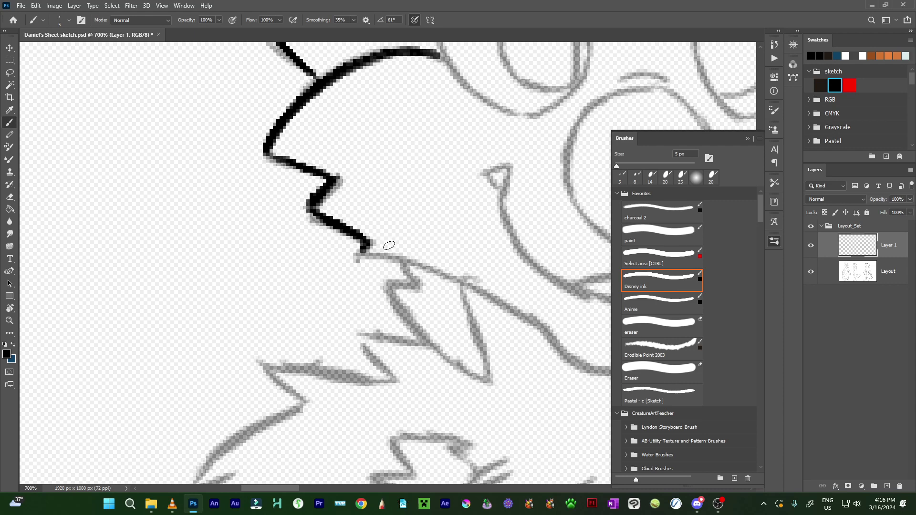
mouse_move(388, 245)
left_mouse_down()
mouse_move(336, 205)
mouse_move(475, 283)
left_mouse_up()
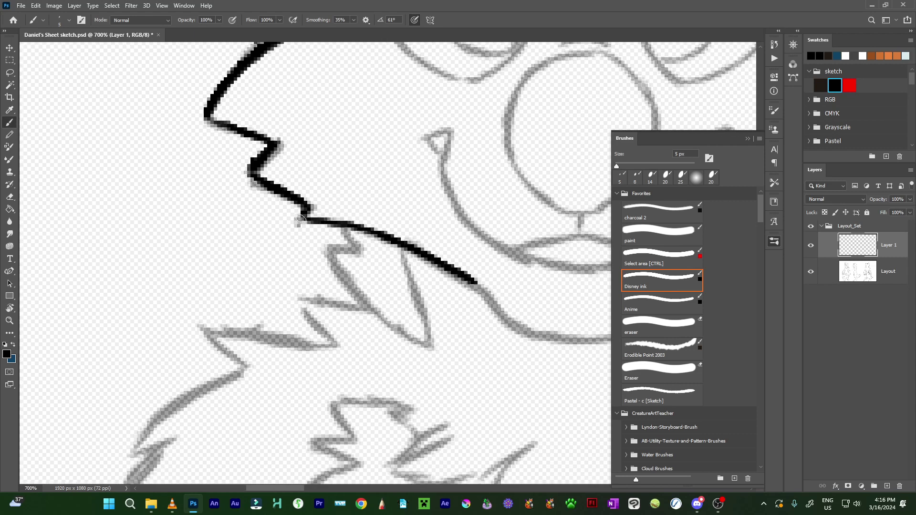
left_click_drag(468, 279, 490, 306)
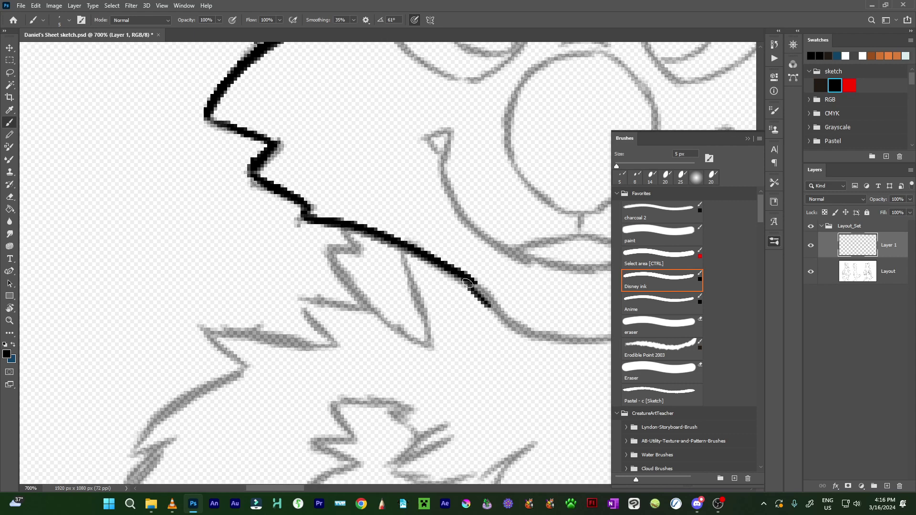
left_click_drag(442, 206, 390, 318)
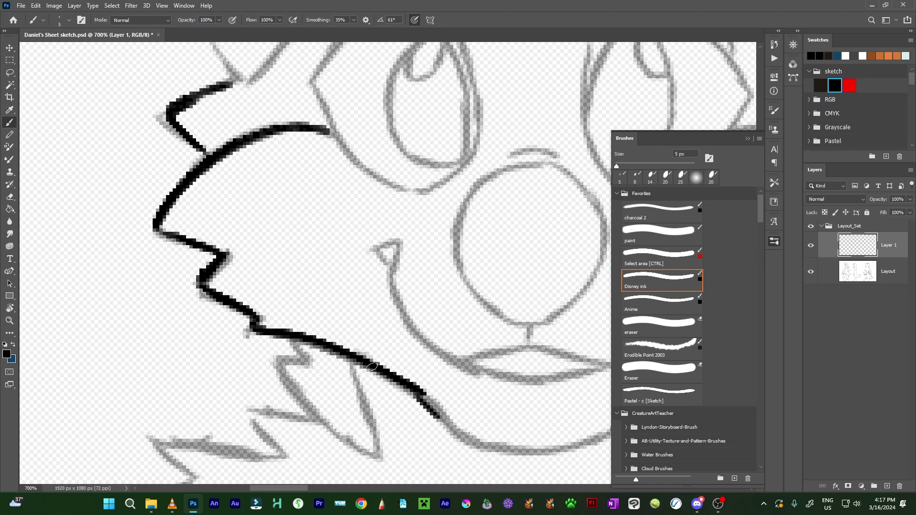
- Ink the hair tuft edges and the ear's outer and inner lines
mouse_move(300, 190)
left_mouse_down()
mouse_move(419, 316)
mouse_move(398, 406)
left_mouse_up()
key("ctrl+z")
mouse_move(415, 122)
left_mouse_down()
mouse_move(385, 214)
mouse_move(505, 214)
mouse_move(546, 115)
mouse_move(437, 242)
left_mouse_up()
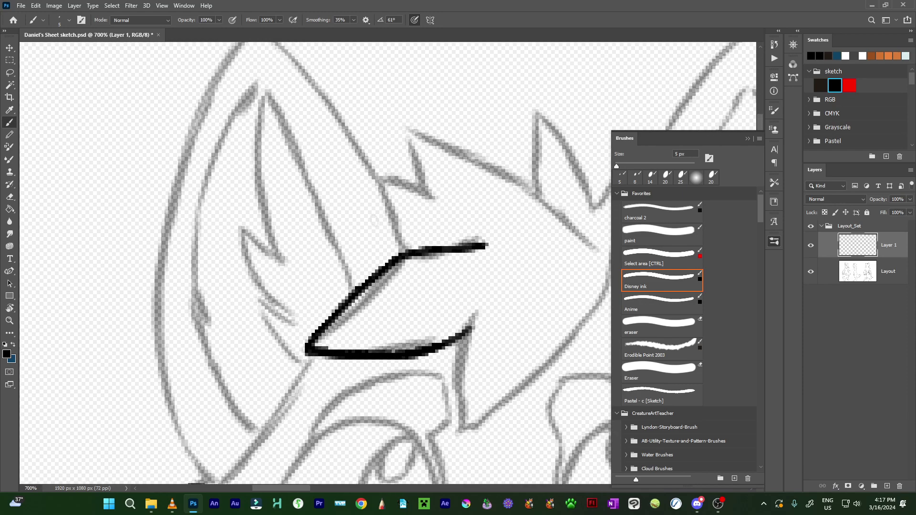
left_click_drag(307, 347, 393, 263)
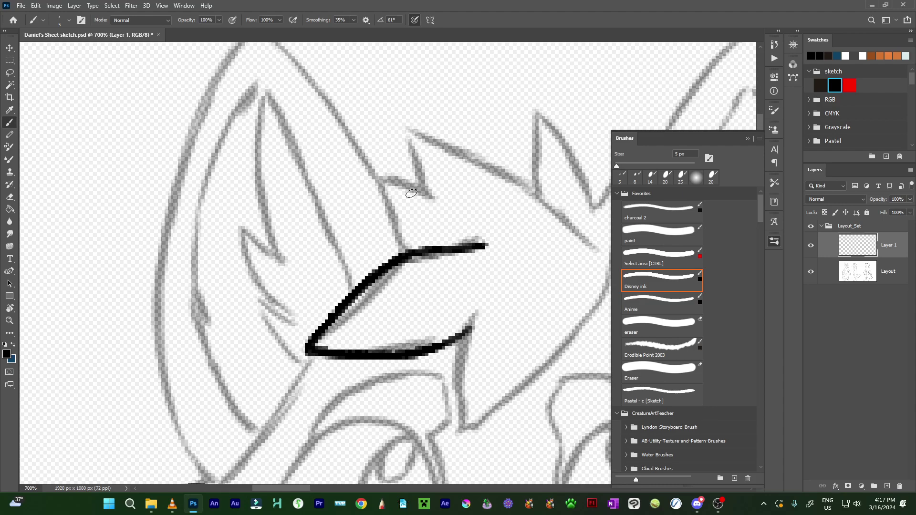
mouse_move(302, 375)
left_mouse_down()
mouse_move(371, 278)
mouse_move(272, 386)
mouse_move(375, 258)
mouse_move(316, 318)
mouse_move(325, 344)
left_mouse_up()
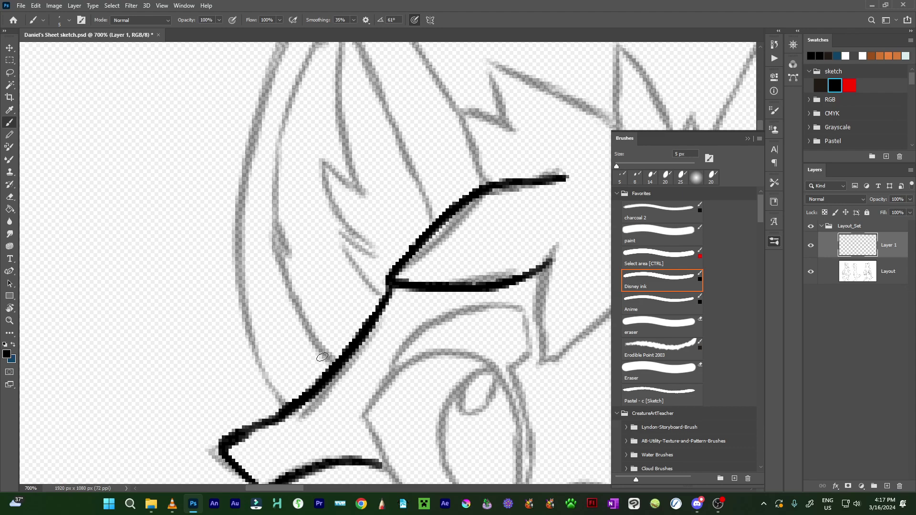
left_click_drag(442, 267, 451, 300)
mouse_move(393, 325)
left_mouse_down()
mouse_move(368, 307)
mouse_move(380, 291)
mouse_move(353, 77)
mouse_move(371, 214)
left_mouse_up()
mouse_move(355, 71)
left_mouse_down()
mouse_move(439, 251)
mouse_move(355, 70)
mouse_move(369, 84)
mouse_move(391, 171)
mouse_move(331, 231)
mouse_move(315, 292)
mouse_move(371, 471)
left_mouse_up()
left_click_drag(320, 358, 368, 473)
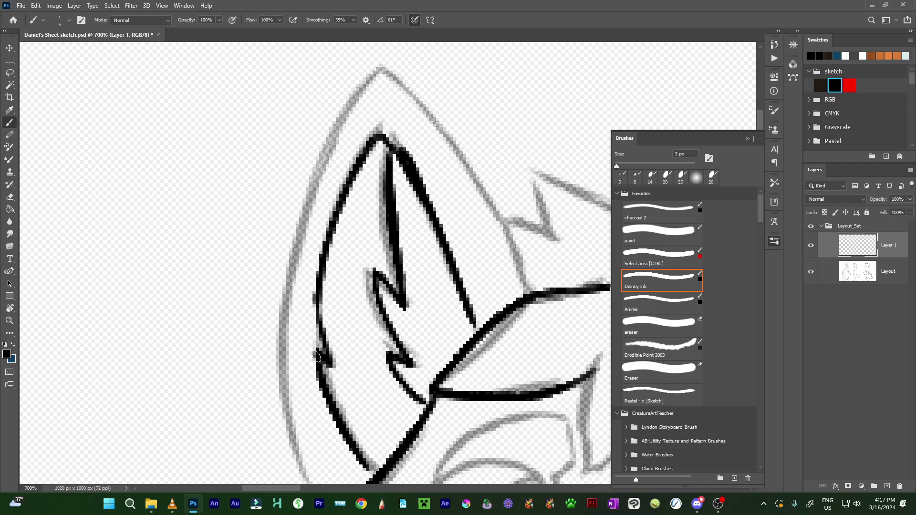
left_click_drag(336, 386, 440, 279)
left_click_drag(399, 141, 417, 364)
left_click_drag(429, 398, 398, 279)
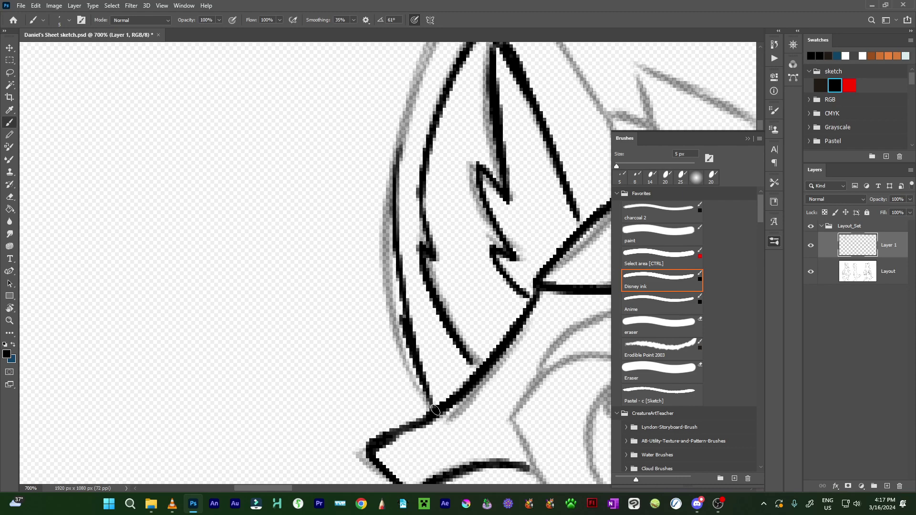
scroll(401, 215, "down", 1)
- Redraw the ear's left edge from its tip and ink its right edge, undoing uneven strokes
key("ctrl+z")
key("ctrl+z")
mouse_move(398, 129)
left_mouse_down()
mouse_move(395, 229)
mouse_move(437, 391)
left_mouse_up()
left_click_drag(387, 229, 438, 391)
mouse_move(410, 214)
left_mouse_down()
mouse_move(394, 342)
mouse_move(353, 363)
left_mouse_up()
left_click_drag(428, 121, 325, 366)
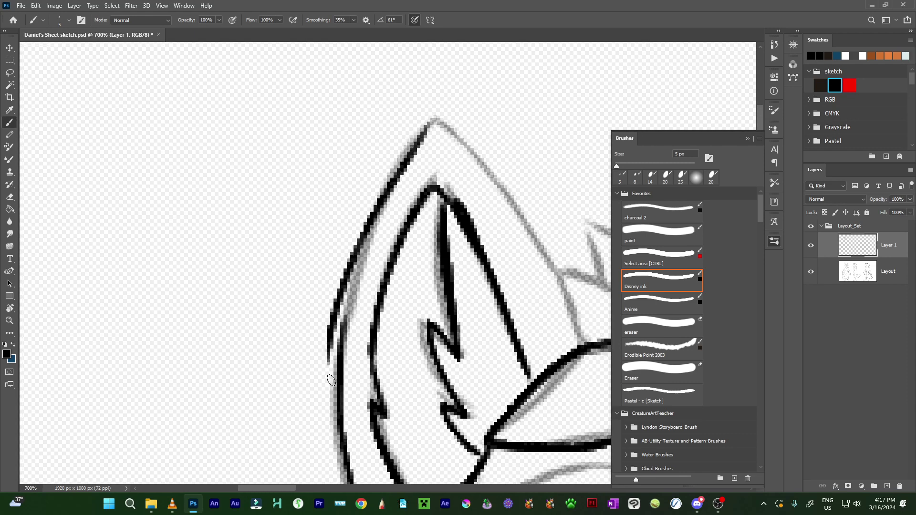
key("ctrl+z")
mouse_move(424, 144)
left_mouse_down()
mouse_move(339, 326)
mouse_move(427, 146)
mouse_move(358, 315)
left_mouse_up()
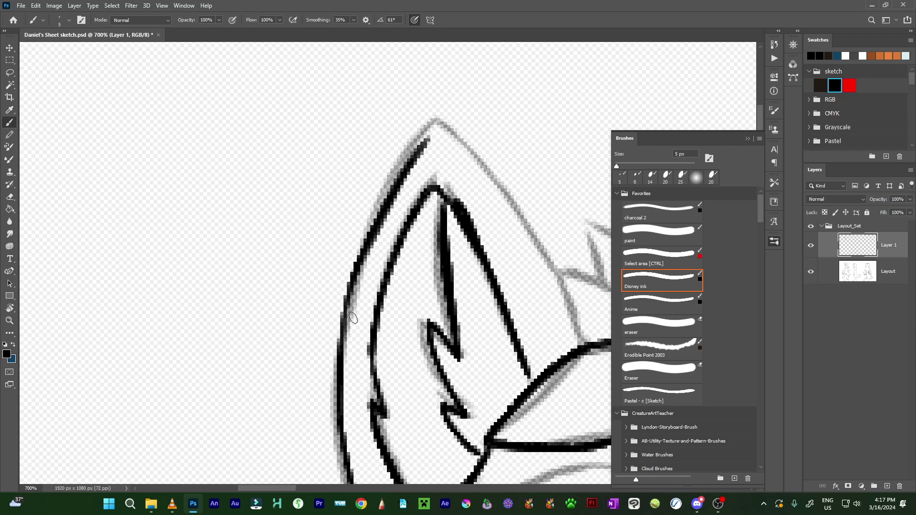
key("ctrl+z")
key("ctrl+z")
key("ctrl+z")
left_click_drag(432, 123, 337, 354)
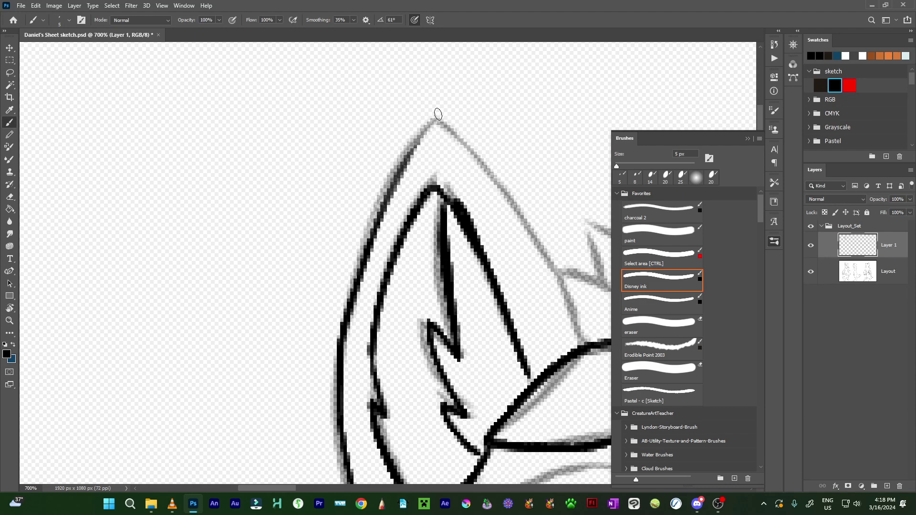
mouse_move(437, 113)
left_mouse_down()
mouse_move(341, 126)
mouse_move(487, 353)
left_mouse_up()
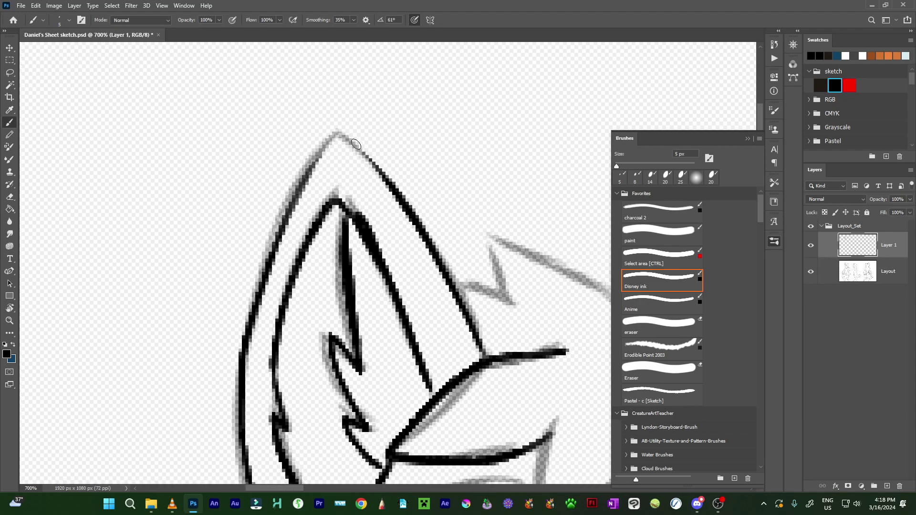
left_click_drag(389, 219, 300, 92)
mouse_move(430, 308)
left_mouse_down()
mouse_move(446, 198)
mouse_move(401, 108)
left_mouse_up()
mouse_move(401, 344)
left_mouse_down()
mouse_move(354, 245)
mouse_move(255, 161)
mouse_move(327, 360)
mouse_move(398, 374)
mouse_move(550, 302)
left_mouse_up()
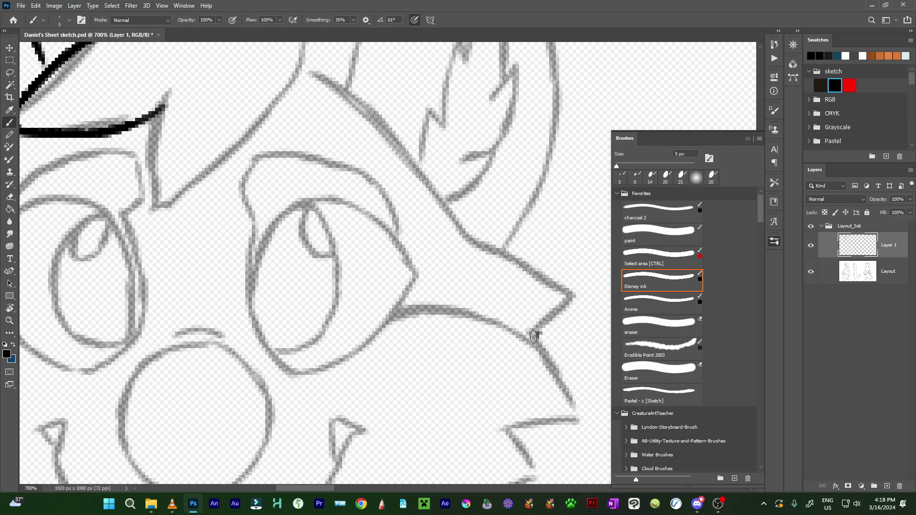
- Trace the right ear's outline and tip in black, redrawing its left side
mouse_move(533, 336)
left_mouse_down()
mouse_move(566, 290)
mouse_move(419, 185)
mouse_move(313, 68)
mouse_move(313, 219)
left_mouse_up()
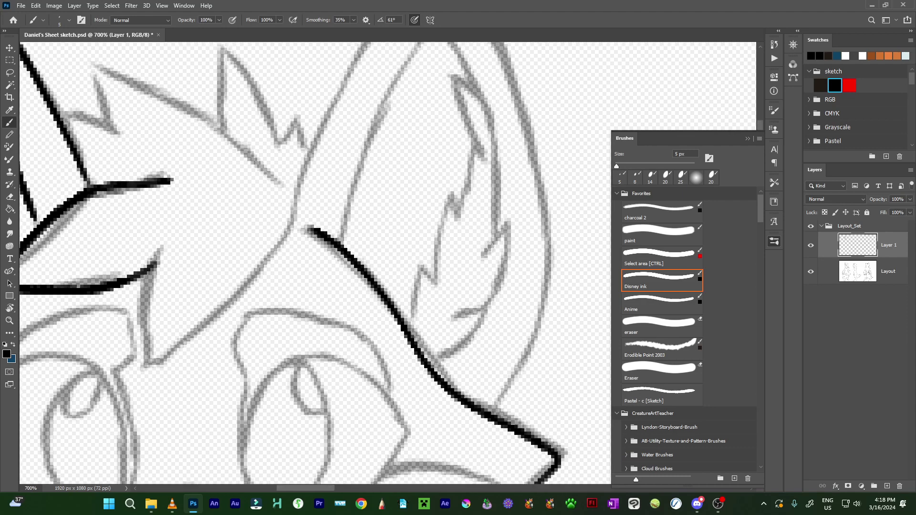
left_click_drag(519, 378, 510, 376)
mouse_move(487, 412)
left_mouse_down()
mouse_move(533, 161)
mouse_move(521, 311)
left_mouse_up()
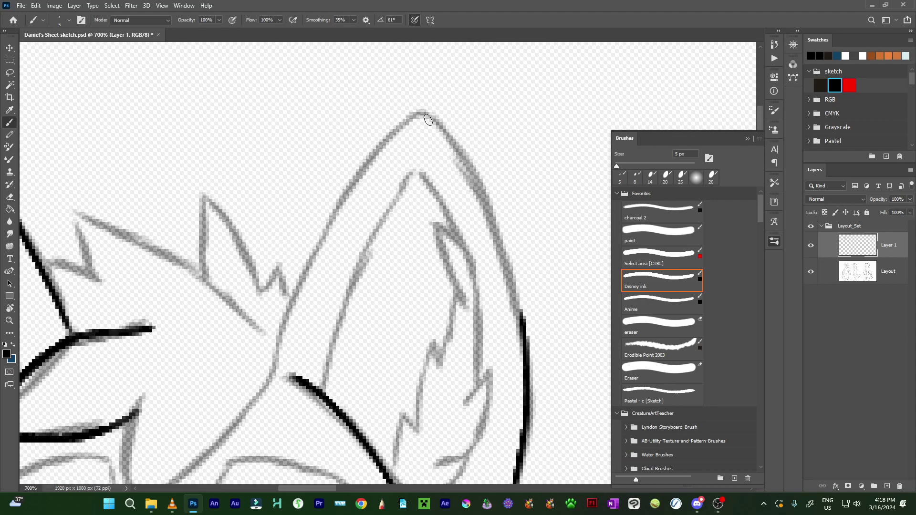
mouse_move(427, 119)
left_mouse_down()
mouse_move(486, 196)
mouse_move(527, 329)
mouse_move(478, 214)
mouse_move(476, 185)
mouse_move(448, 140)
left_mouse_up()
left_click_drag(538, 269, 543, 261)
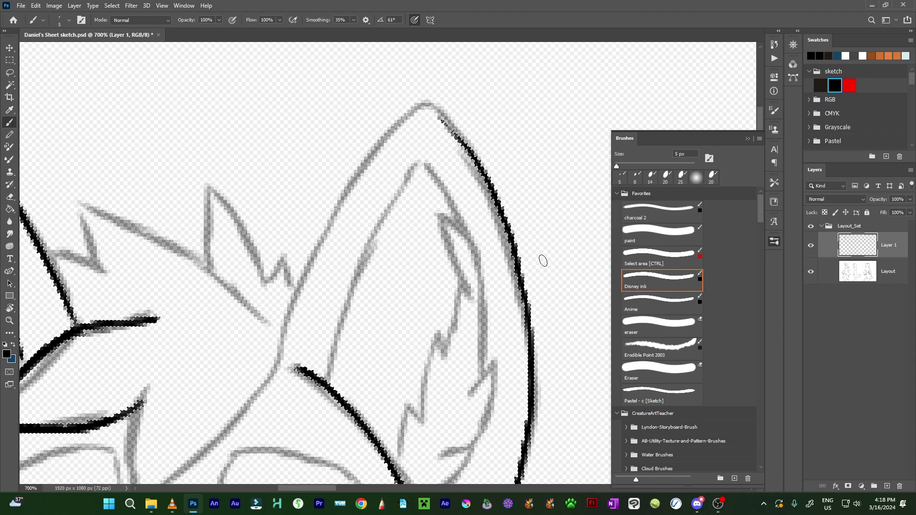
scroll(537, 279, "up", 1)
scroll(529, 246, "left", 1)
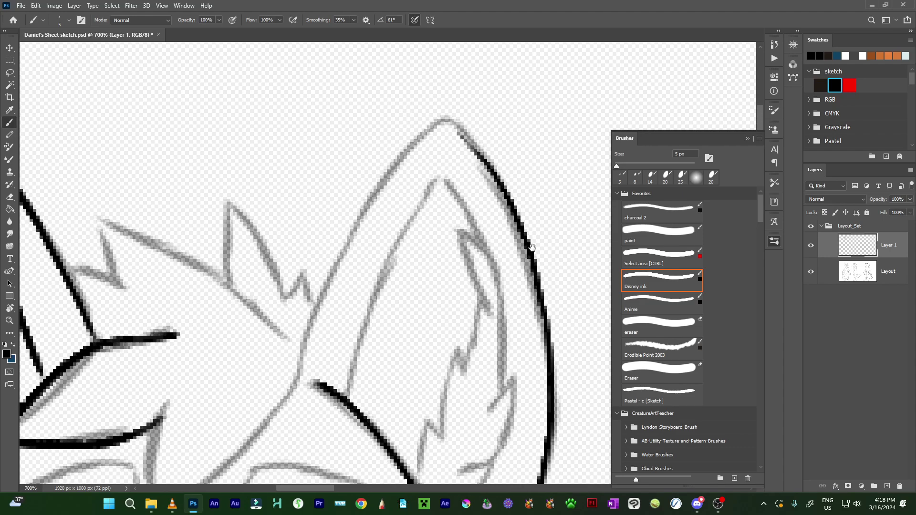
scroll(529, 247, "left", 1)
scroll(530, 247, "down", 1)
left_click_drag(502, 147, 325, 336)
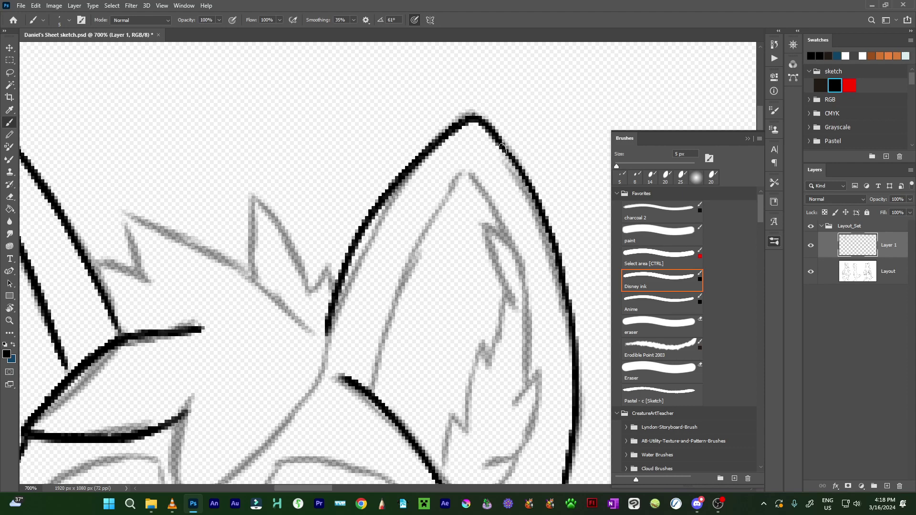
key("ctrl+z")
mouse_move(325, 371)
left_mouse_down()
mouse_move(472, 118)
mouse_move(528, 186)
left_mouse_up()
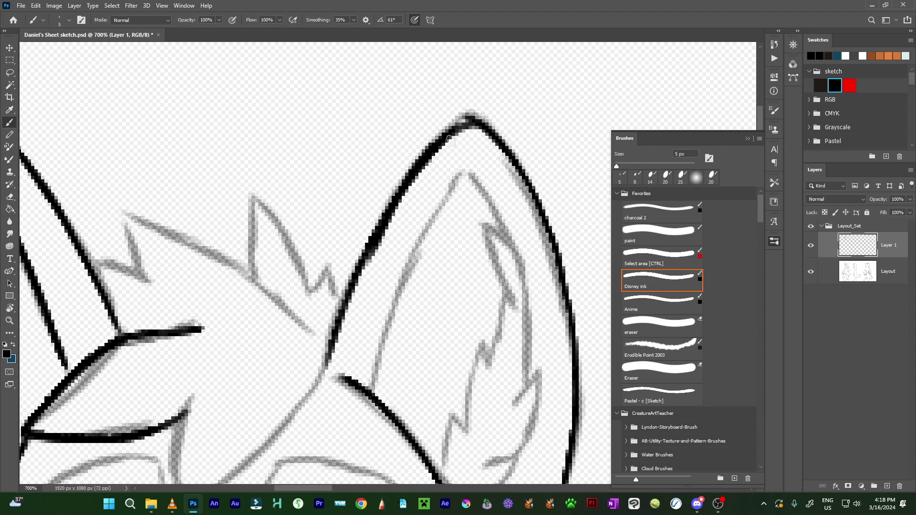
scroll(527, 186, "down", 3)
scroll(527, 186, "left", 3)
mouse_move(434, 239)
left_mouse_down()
mouse_move(326, 367)
mouse_move(290, 386)
mouse_move(434, 235)
left_mouse_up()
key("ctrl+z")
mouse_move(289, 387)
left_mouse_down()
mouse_move(300, 270)
mouse_move(281, 392)
left_mouse_up()
- Ink the zigzag hair tuft lines and zoom out to 200% to check the head
left_click_drag(351, 311, 389, 318)
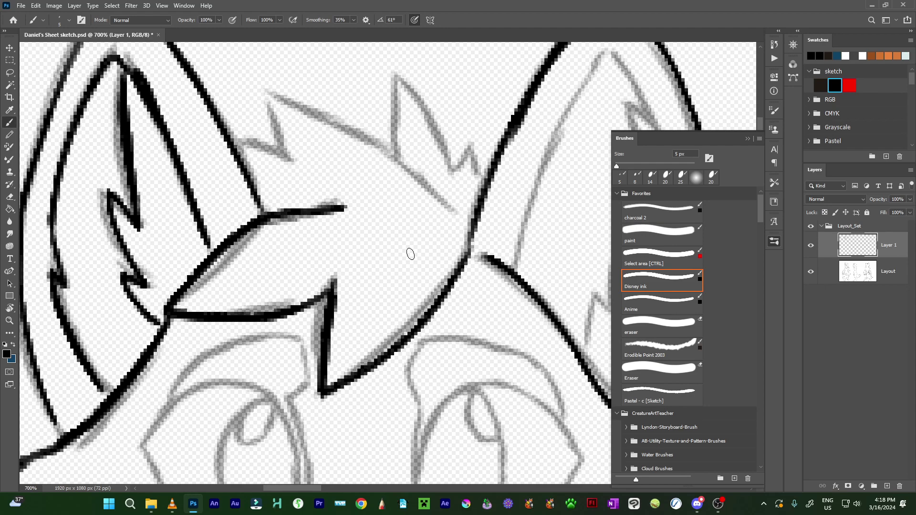
mouse_move(410, 254)
left_mouse_down()
mouse_move(453, 342)
mouse_move(351, 323)
left_mouse_up()
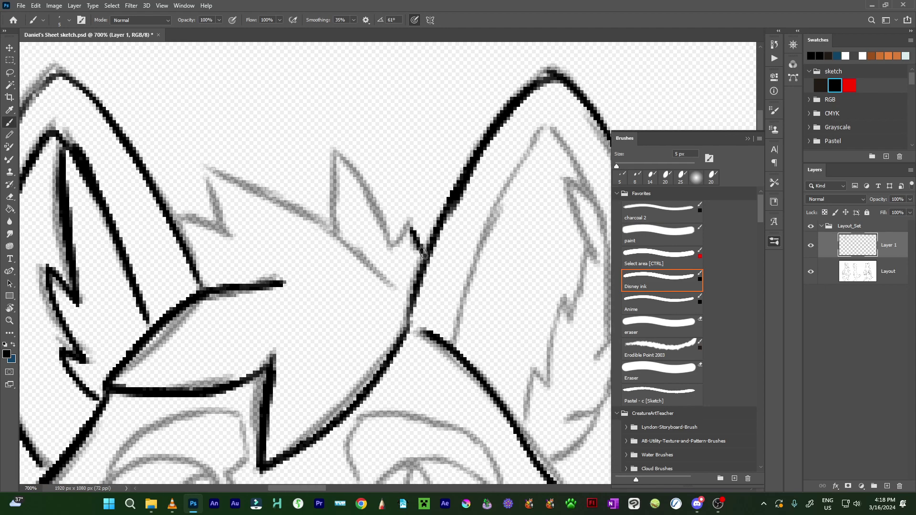
mouse_move(424, 253)
left_mouse_down()
mouse_move(381, 219)
mouse_move(340, 229)
mouse_move(390, 289)
left_mouse_up()
mouse_move(322, 219)
left_mouse_down()
mouse_move(206, 168)
mouse_move(223, 237)
mouse_move(178, 213)
left_mouse_up()
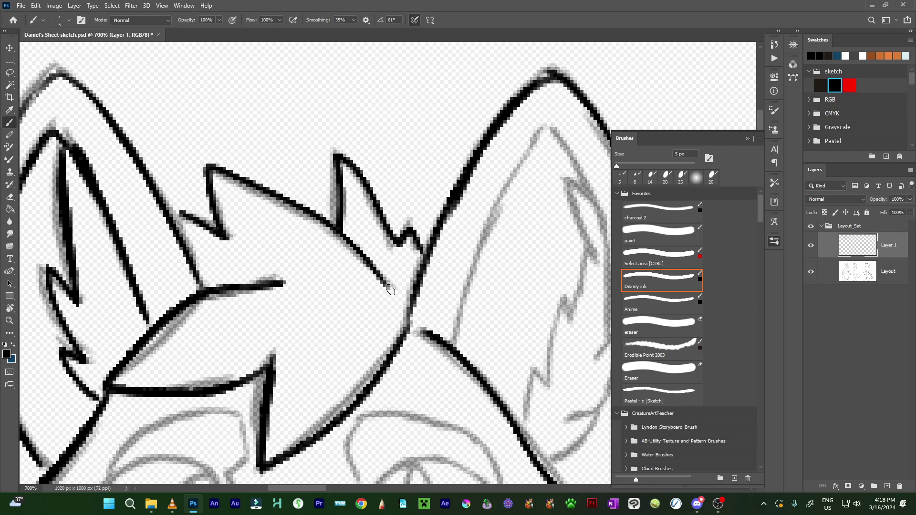
key("ctrl+minus")
key("ctrl+minus")
key("ctrl+minus")
key("ctrl+minus")
key("ctrl+minus")
mouse_move(496, 403)
left_mouse_down()
mouse_move(421, 289)
mouse_move(404, 302)
left_mouse_up()
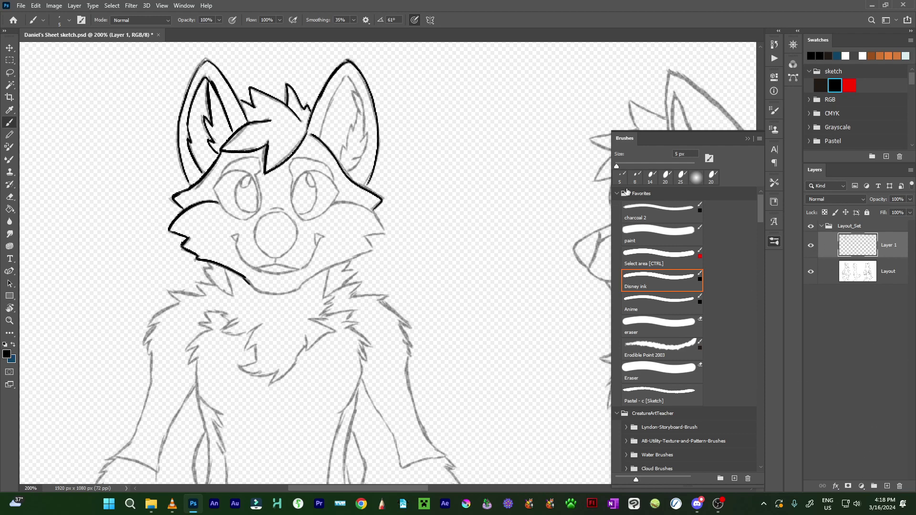
- Add two new layers and move to the back view's paw, trying and undoing paw curves
left_click(887, 486)
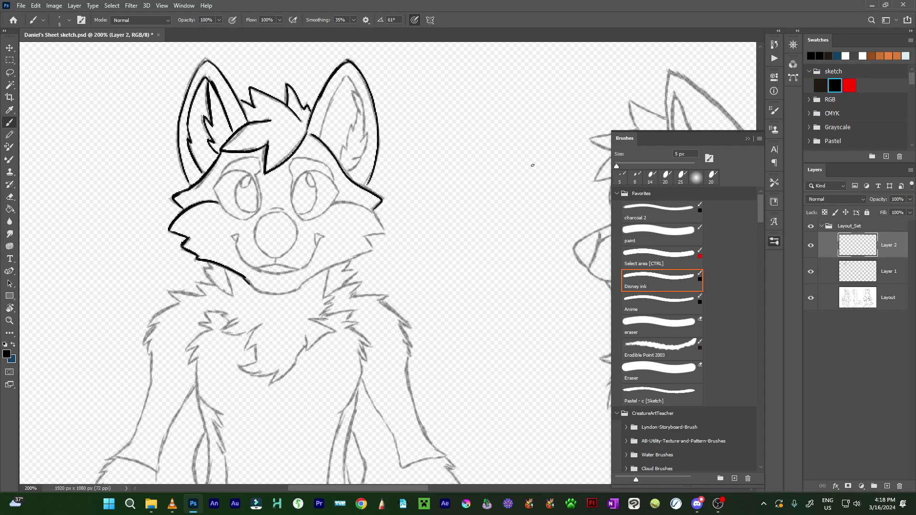
mouse_move(531, 165)
left_mouse_down()
mouse_move(214, 239)
mouse_move(190, 205)
mouse_move(347, 205)
mouse_move(116, 210)
mouse_move(26, 235)
left_mouse_up()
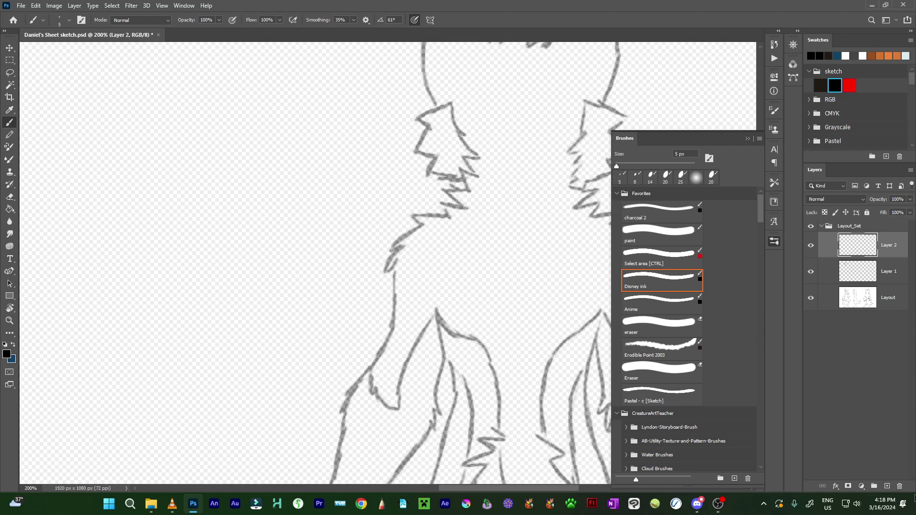
left_click(886, 486)
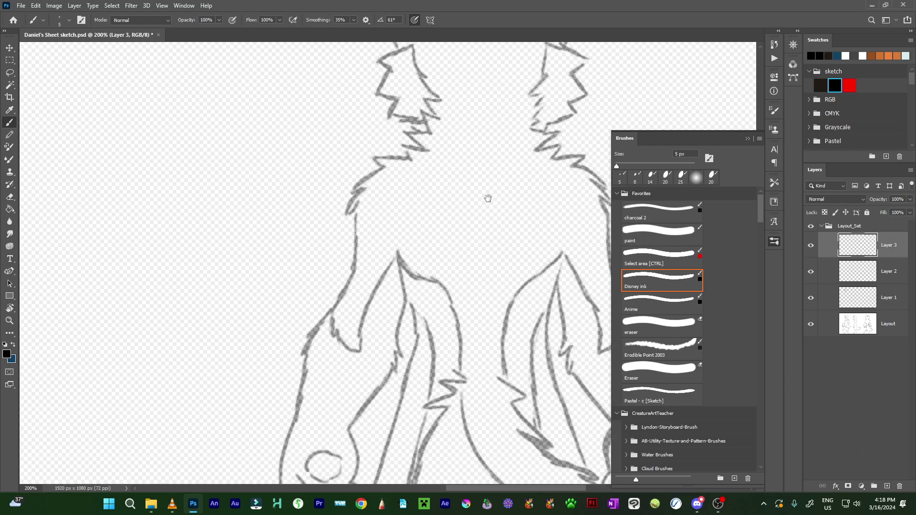
left_click_drag(523, 197, 393, 96)
mouse_move(537, 344)
left_mouse_down()
mouse_move(403, 270)
mouse_move(376, 216)
left_mouse_up()
scroll(379, 208, "up", 3)
mouse_move(299, 156)
left_mouse_down()
mouse_move(433, 185)
mouse_move(454, 250)
mouse_move(459, 162)
mouse_move(393, 278)
mouse_move(457, 267)
left_mouse_up()
key("ctrl+z")
key("ctrl+z")
mouse_move(402, 290)
left_mouse_down()
mouse_move(463, 260)
mouse_move(467, 301)
left_mouse_up()
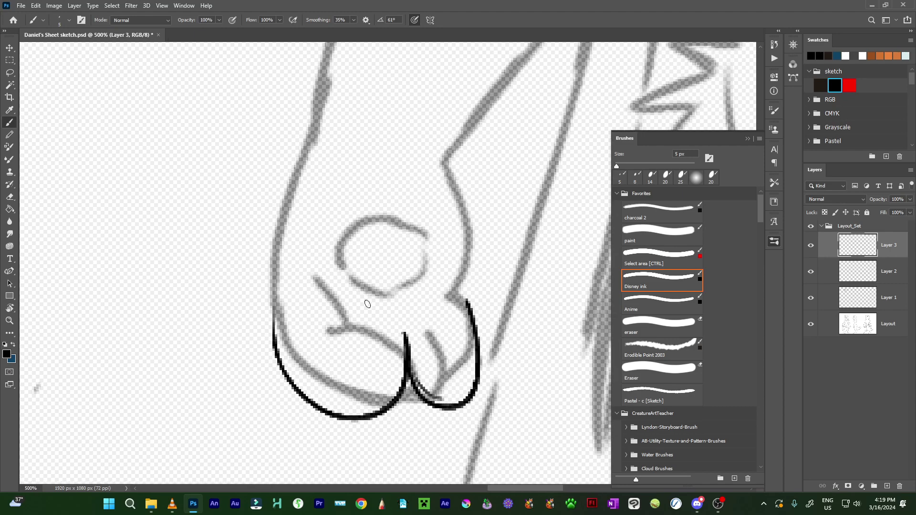
key("ctrl+z")
key("ctrl+z")
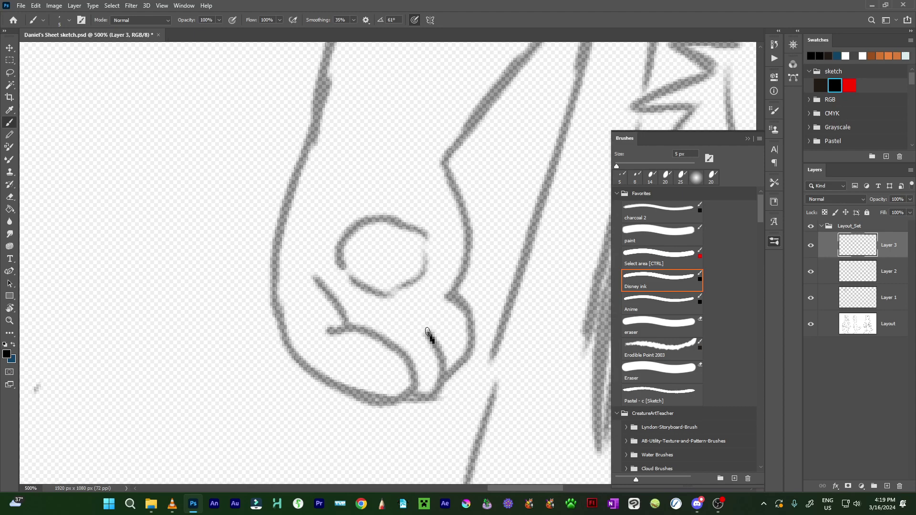
left_click_drag(427, 333, 469, 165)
key("ctrl+z")
- Rotate the view and ink the fist's left edge, bottom and finger curves
mouse_move(440, 336)
left_mouse_down()
mouse_move(449, 328)
mouse_move(436, 351)
left_mouse_up()
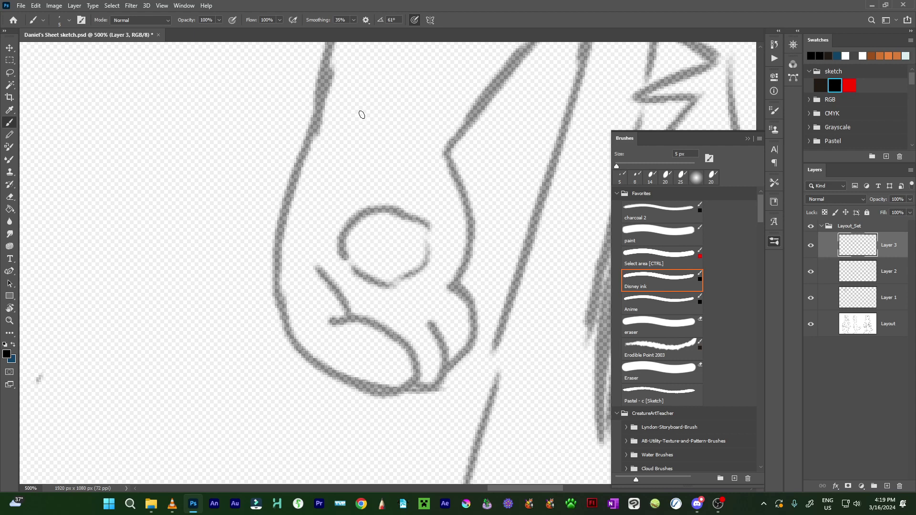
left_click_drag(304, 147, 395, 281)
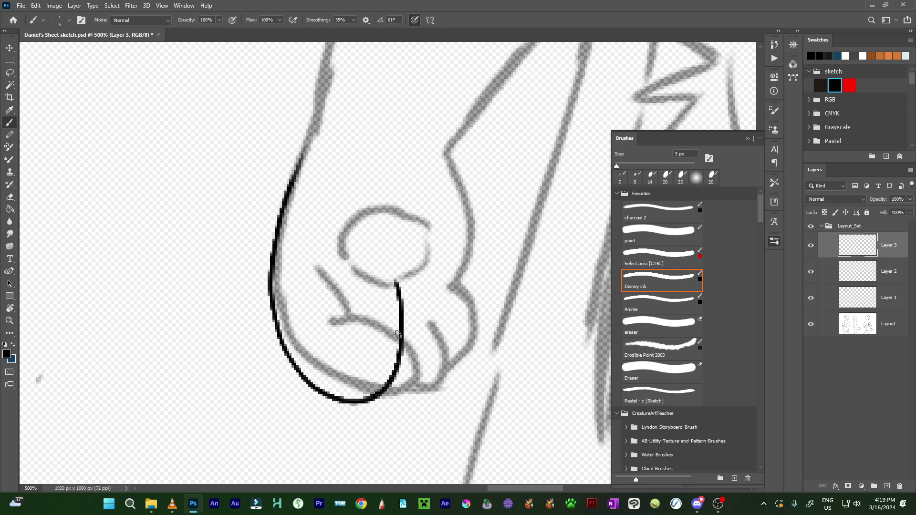
left_click_drag(398, 335, 458, 302)
key("ctrl+z")
left_click_drag(399, 336, 460, 366)
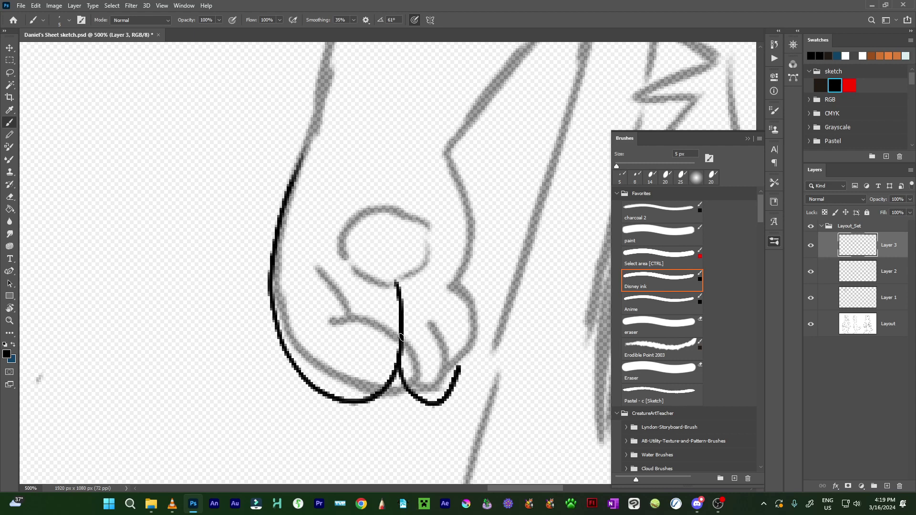
key("ctrl+z")
left_click_drag(398, 349, 446, 305)
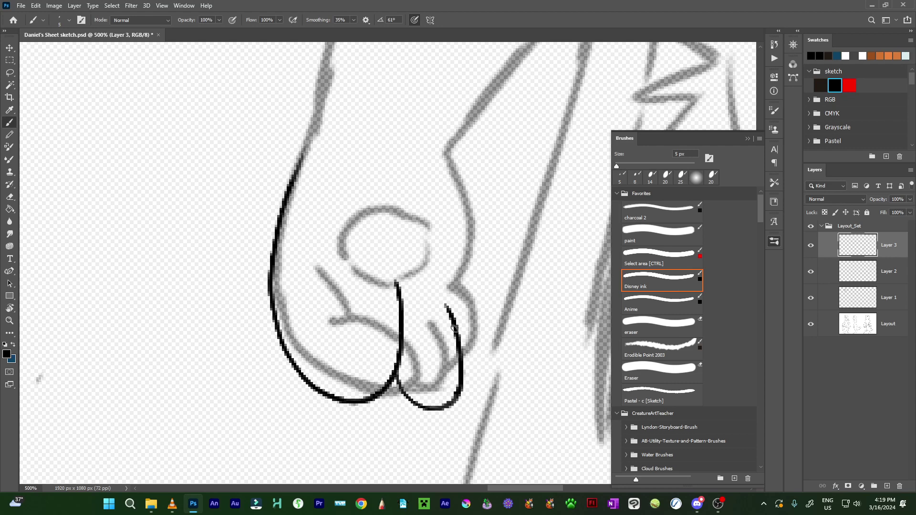
left_click_drag(458, 343, 473, 219)
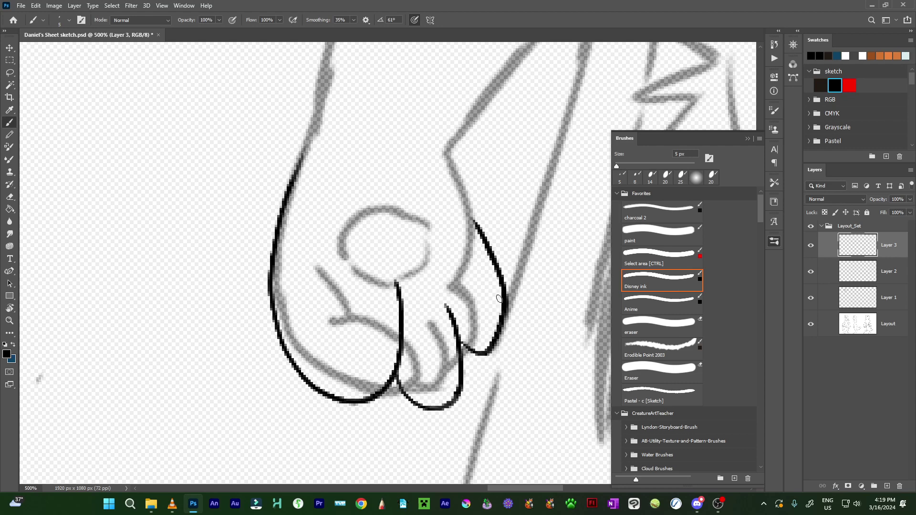
scroll(527, 159, "down", 3)
scroll(527, 159, "down", 2)
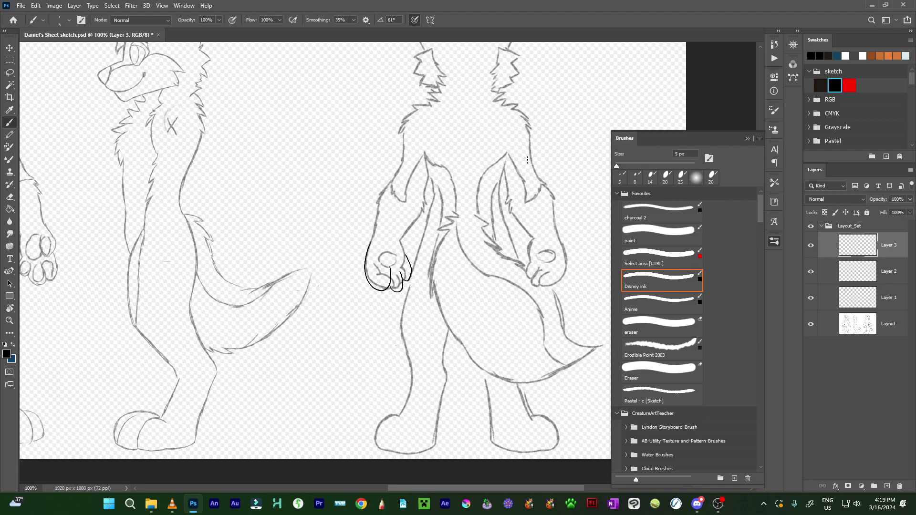
scroll(528, 159, "up", 2)
scroll(527, 159, "up", 1)
scroll(441, 327, "up", 1)
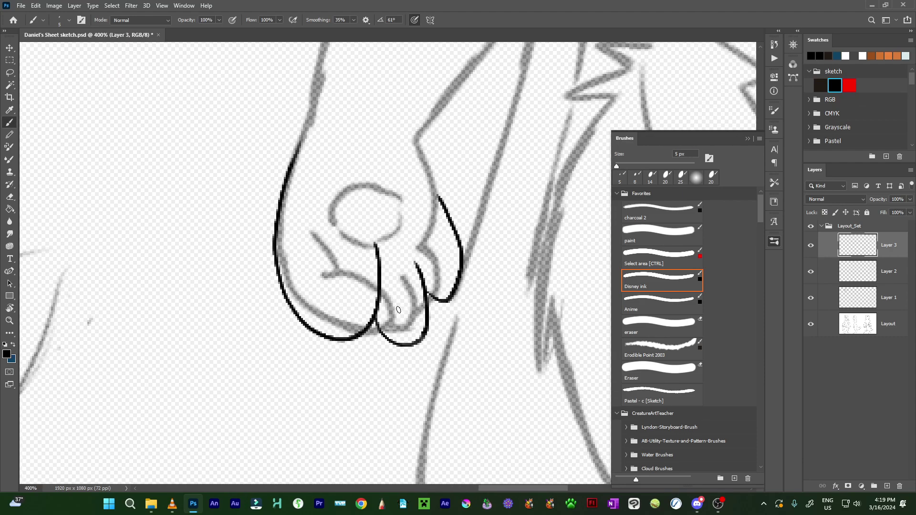
scroll(399, 308, "up", 3)
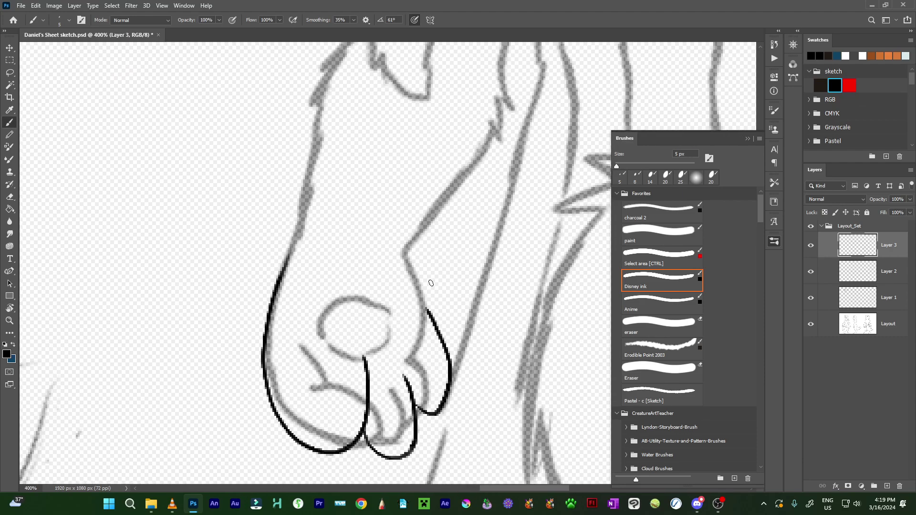
mouse_move(427, 309)
left_mouse_down()
mouse_move(501, 139)
mouse_move(494, 136)
mouse_move(402, 264)
left_mouse_up()
key("ctrl+z")
scroll(420, 266, "down", 3)
scroll(425, 316, "down", 2)
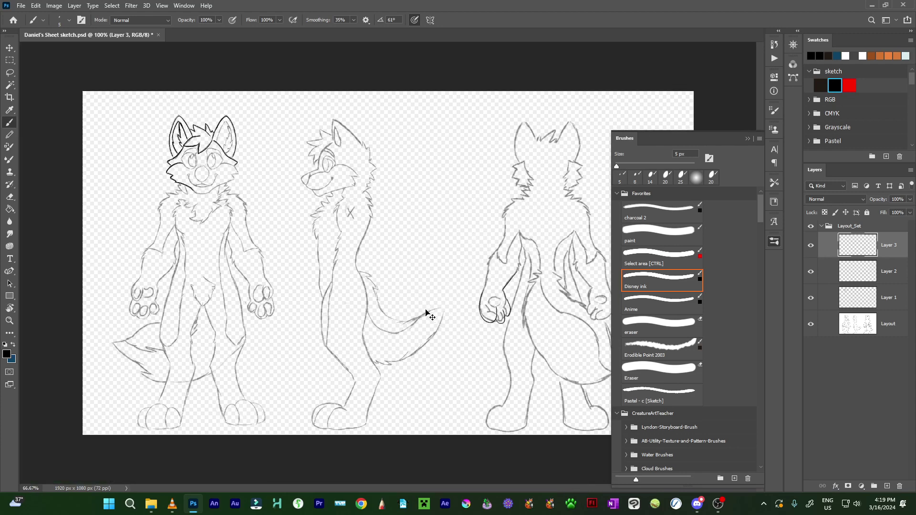
scroll(414, 329, "up", 5)
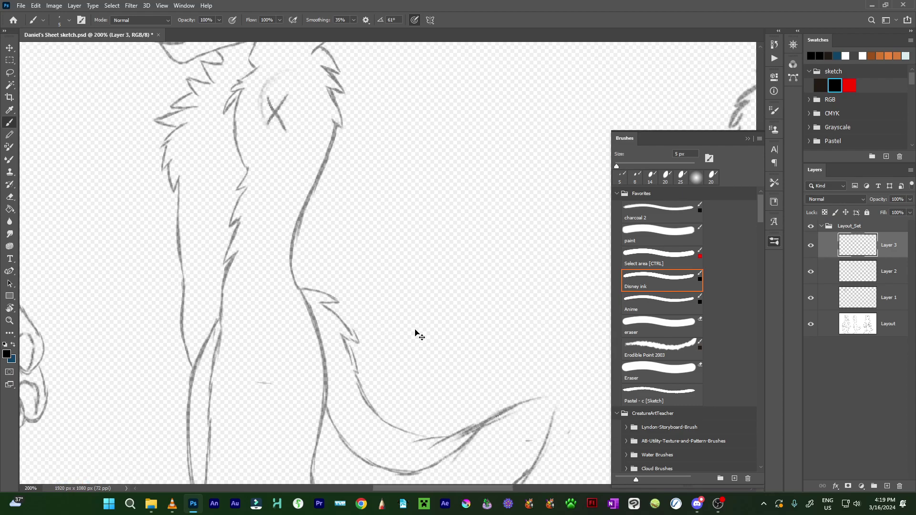
- Hide and re-show the grey sketch to check the paw ink, then frame both back-view paws
left_click_drag(491, 293, 148, 219)
left_click_drag(318, 216, 294, 220)
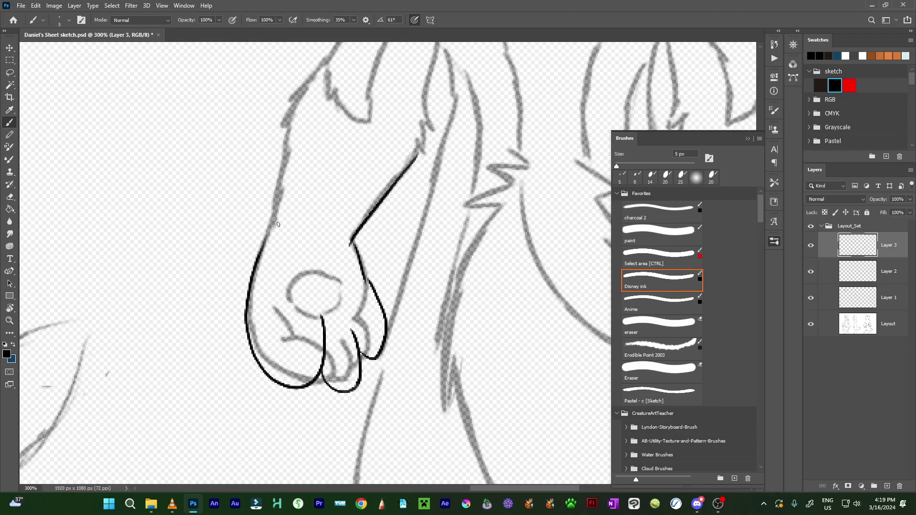
left_click(811, 324)
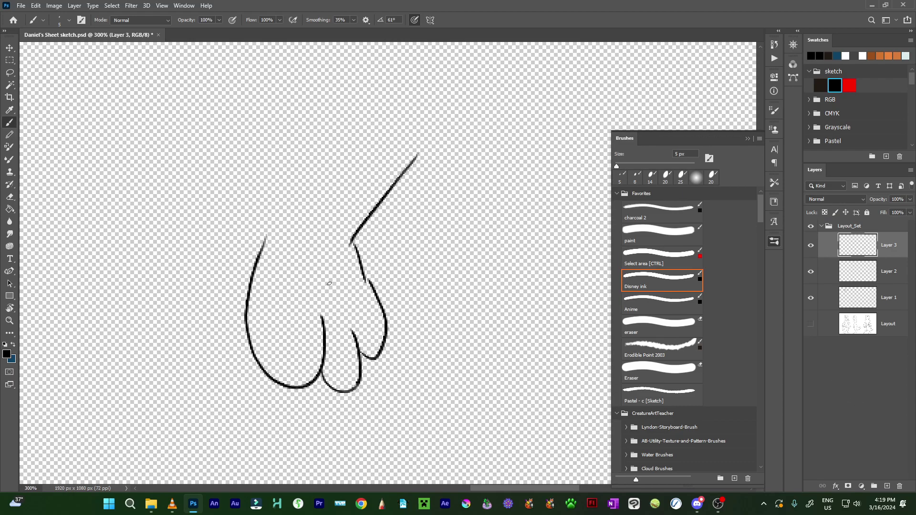
left_click(810, 323)
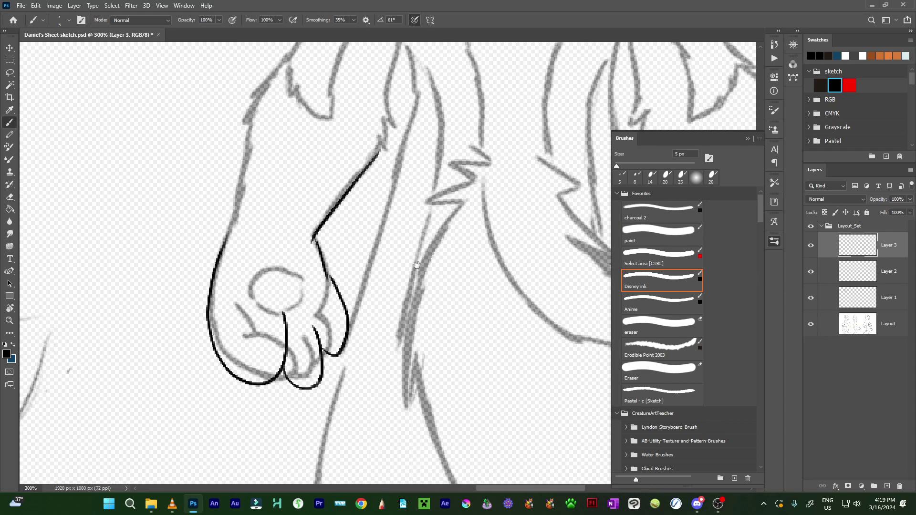
left_click_drag(601, 236, 457, 251)
key("ctrl+minus")
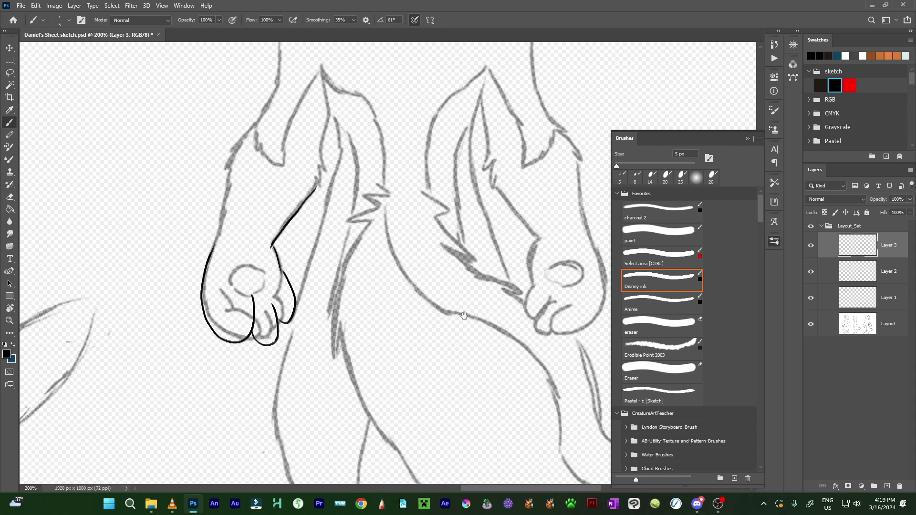
left_click_drag(572, 258, 456, 248)
left_click_drag(284, 268, 338, 269)
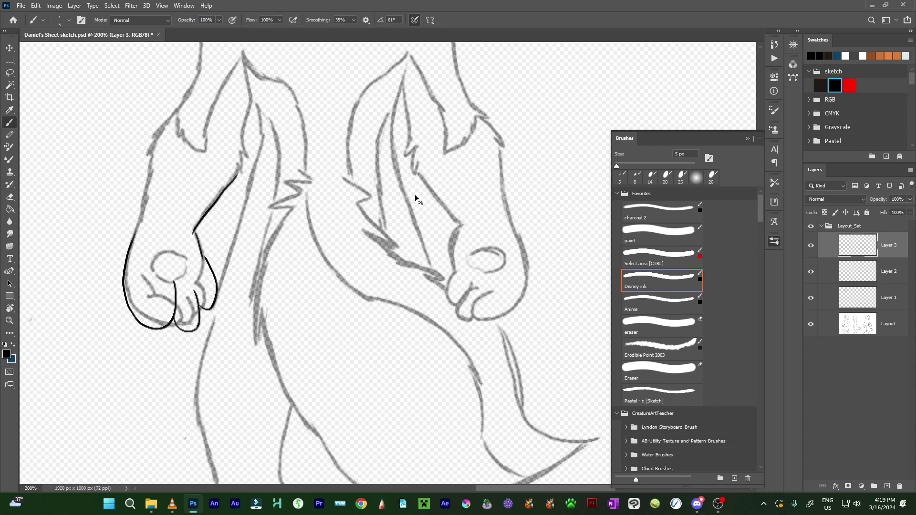
- Duplicate the inked paw and flip the copy horizontally over the other paw
left_click_drag(210, 187, 418, 199)
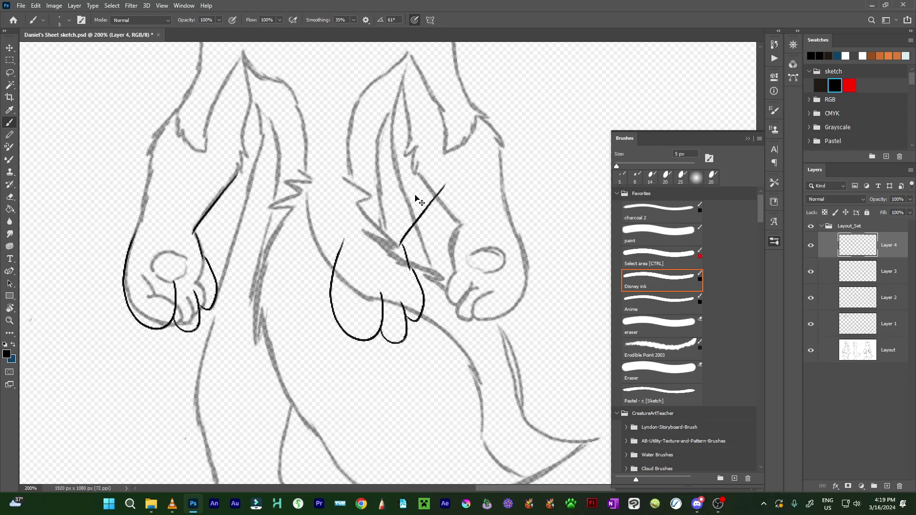
key("ctrl+t")
left_click_drag(406, 247, 445, 229)
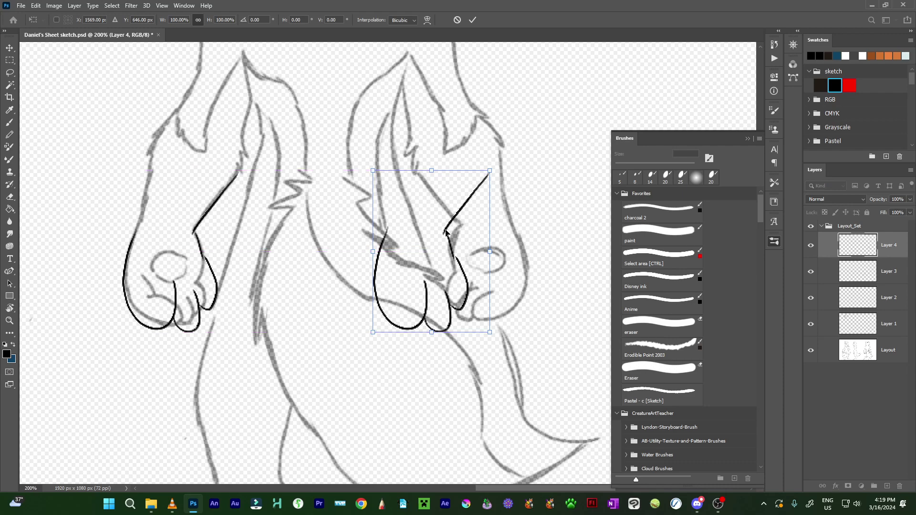
right_click(446, 230)
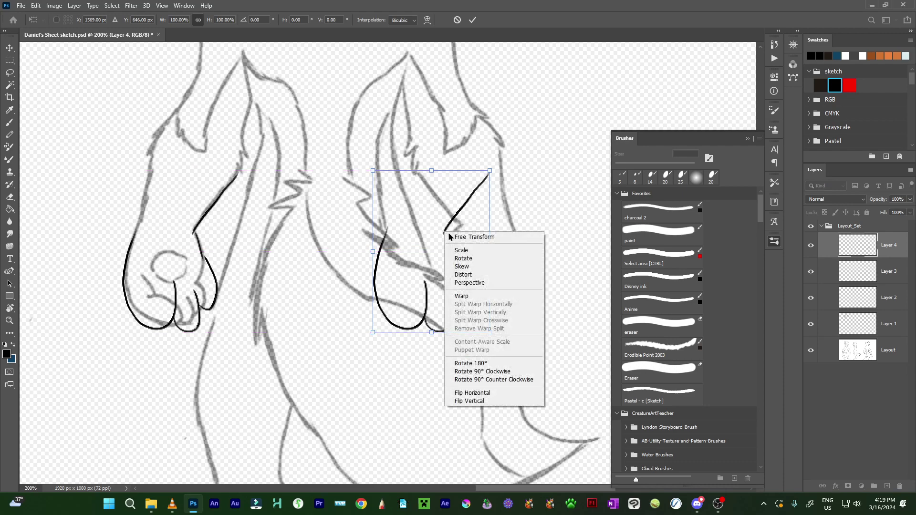
left_click(485, 395)
mouse_move(461, 277)
left_mouse_down()
mouse_move(504, 266)
mouse_move(518, 244)
left_mouse_up()
- Scale and skew the copy to match the arm angle, apply it, and merge it down
left_click_drag(415, 160, 417, 166)
left_click_drag(417, 241, 412, 242)
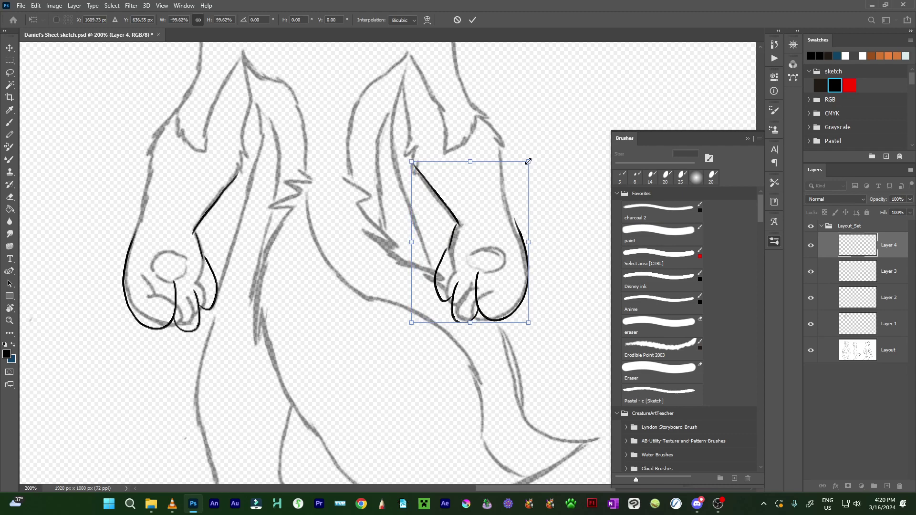
left_click_drag(529, 161, 523, 162)
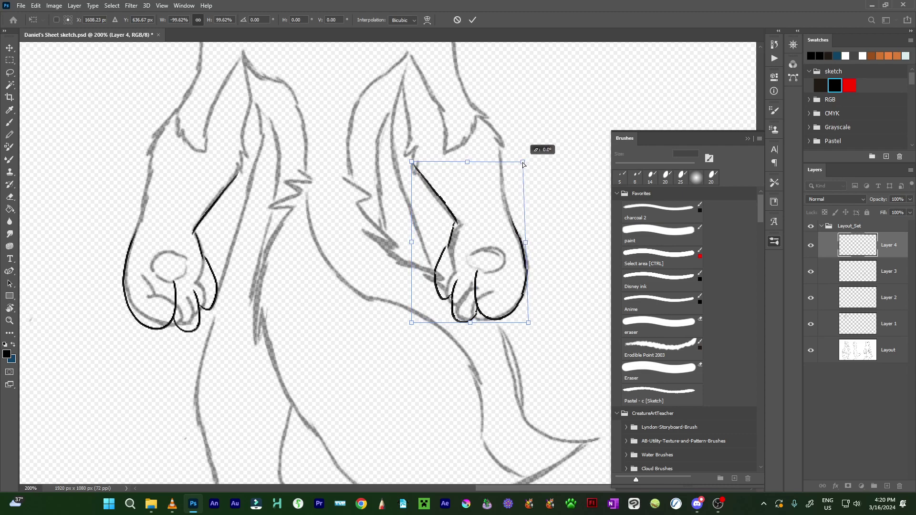
left_click_drag(413, 163, 414, 171)
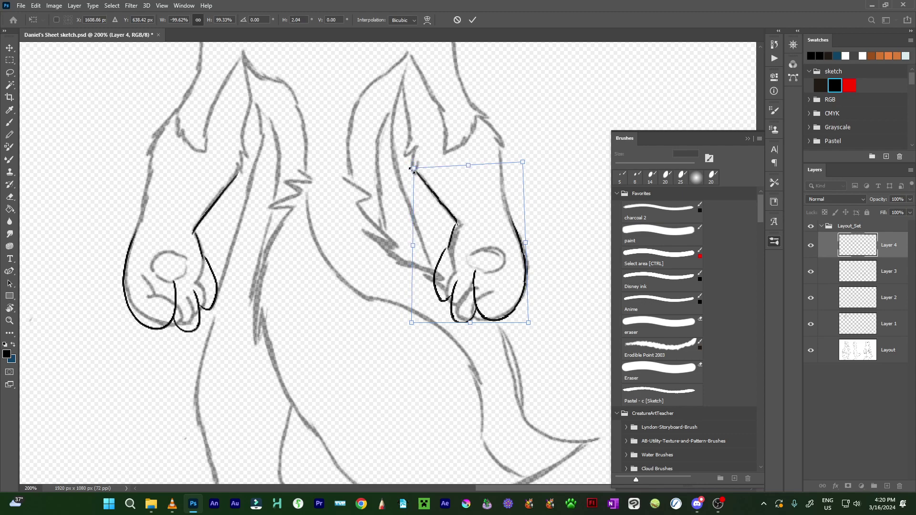
key("Return")
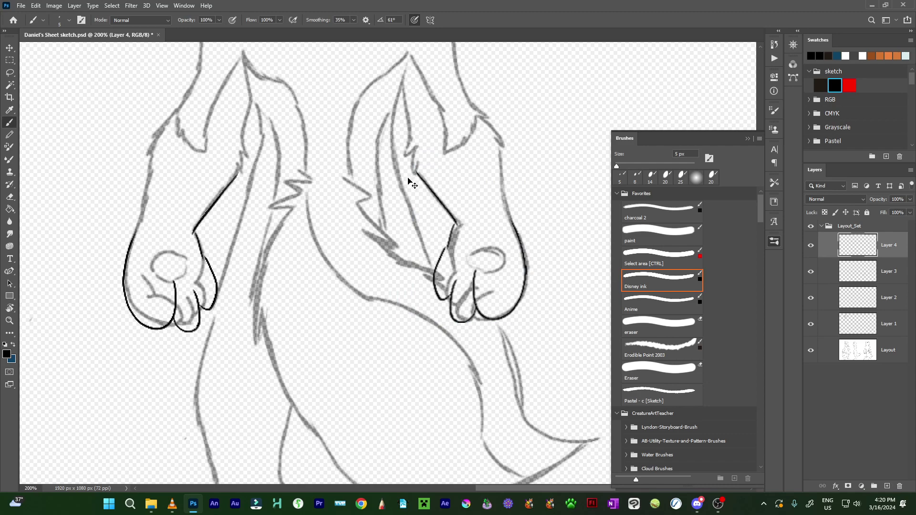
key("ctrl+e")
- Toggle the Layout layer to check the lineart, recentre the front torso, and collapse the Brushes panel
left_click(810, 324)
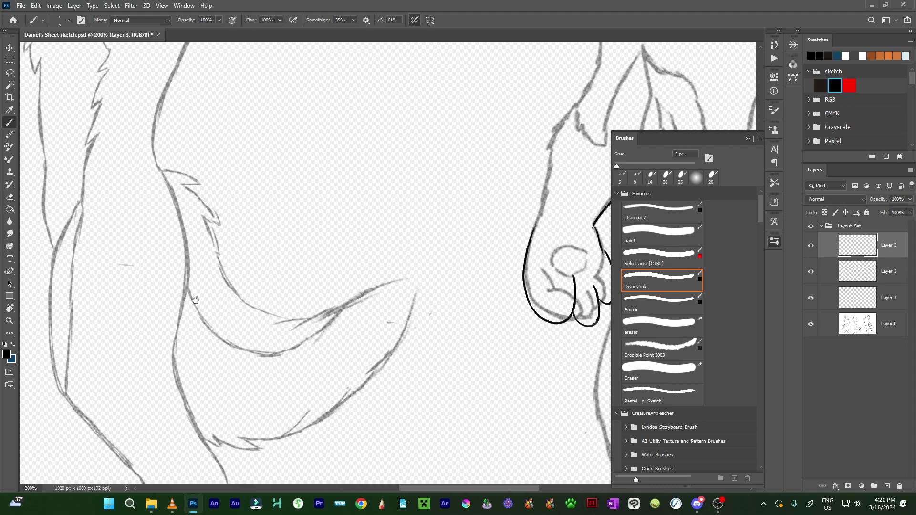
left_click_drag(261, 248, 387, 294)
left_click_drag(146, 301, 288, 325)
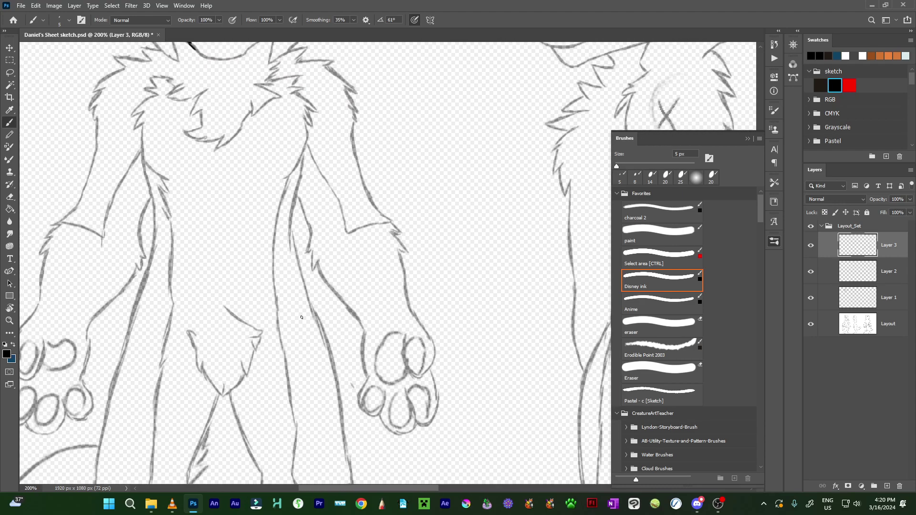
scroll(301, 317, "down", 2)
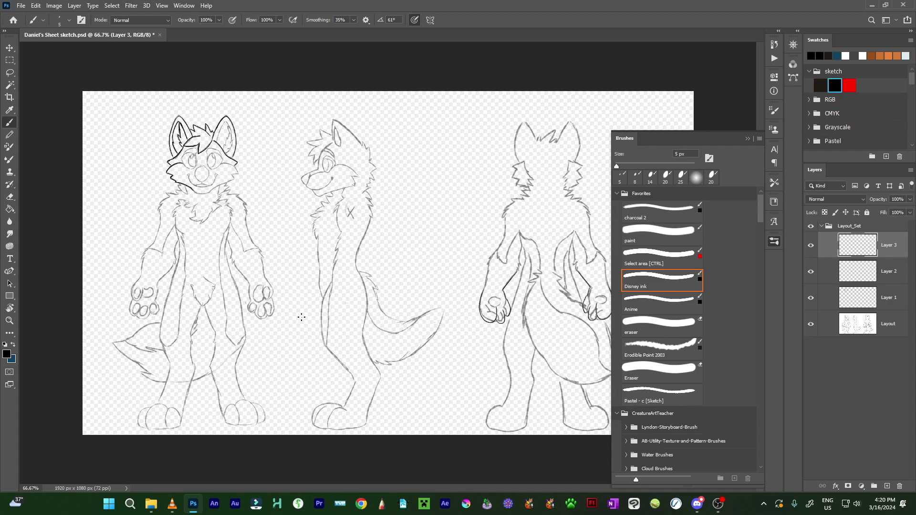
scroll(128, 253, "up", 1, "alt")
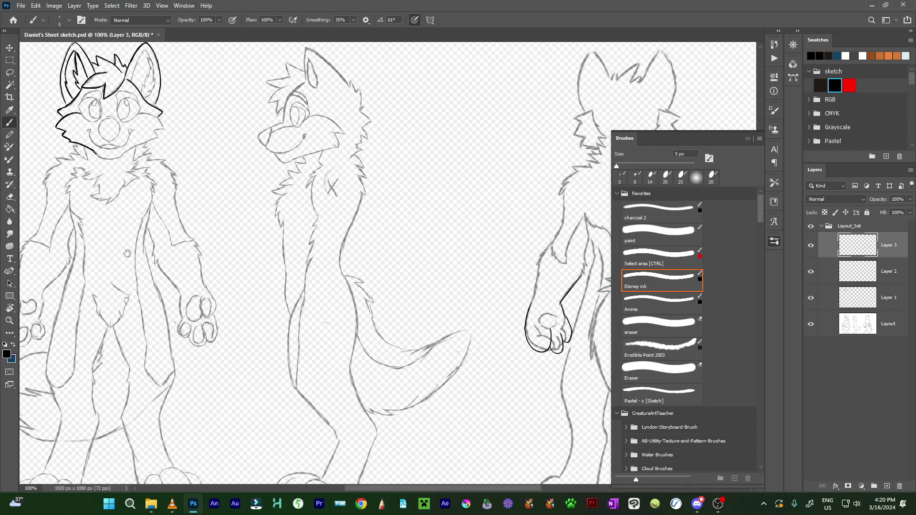
scroll(128, 253, "up", 2, "alt")
scroll(259, 252, "up", 1, "alt")
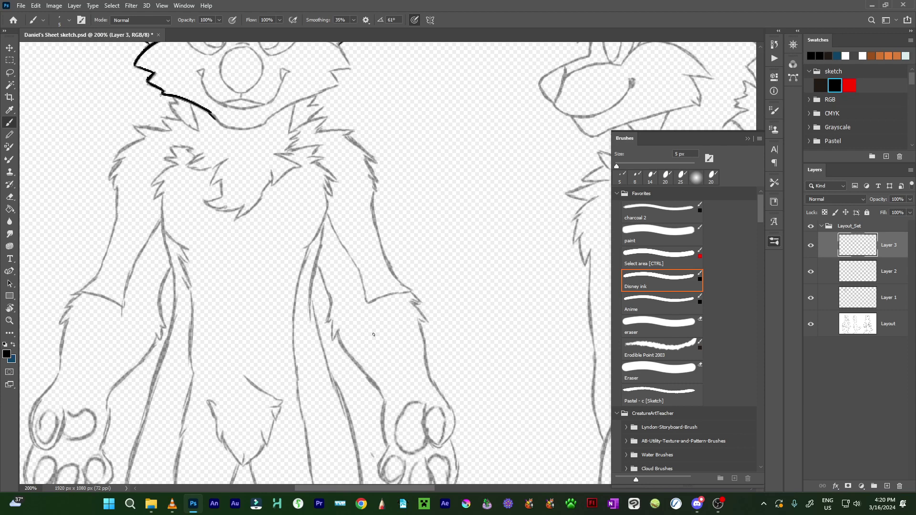
scroll(373, 334, "down", 3, "alt")
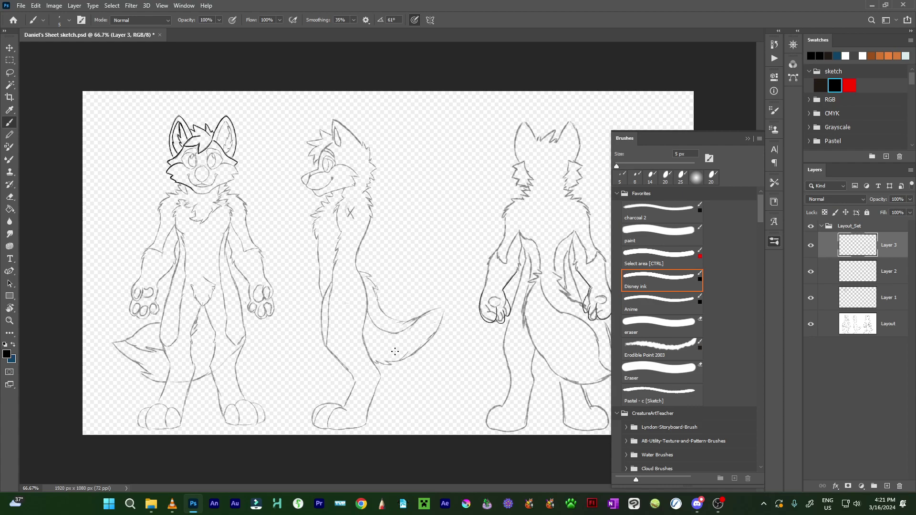
left_click(747, 138)
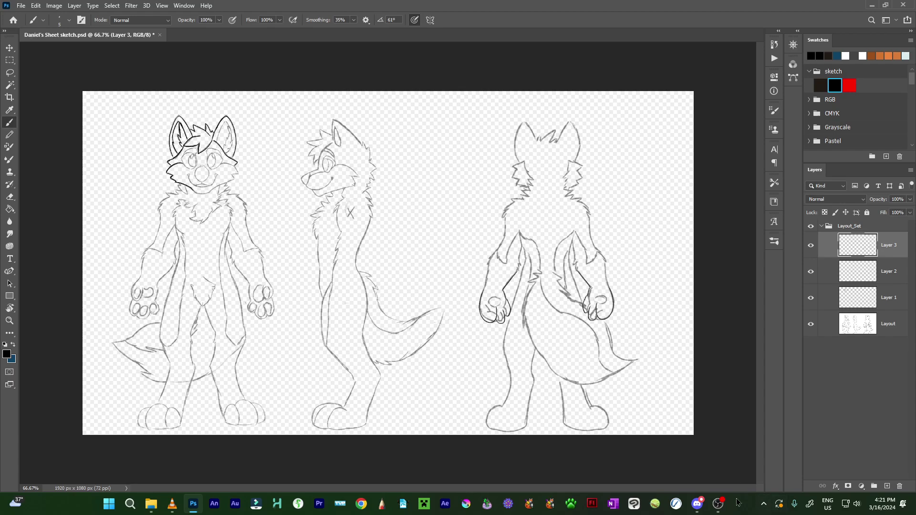
left_click(696, 503)
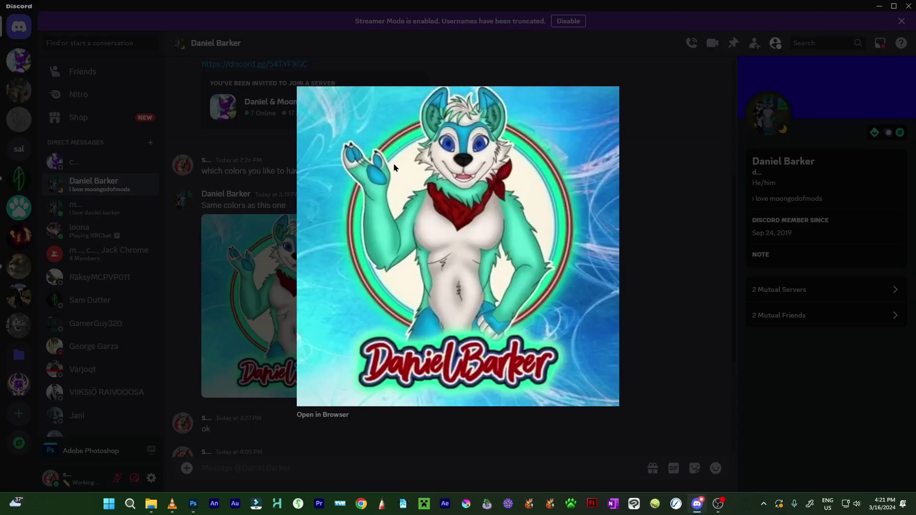
left_click(194, 263)
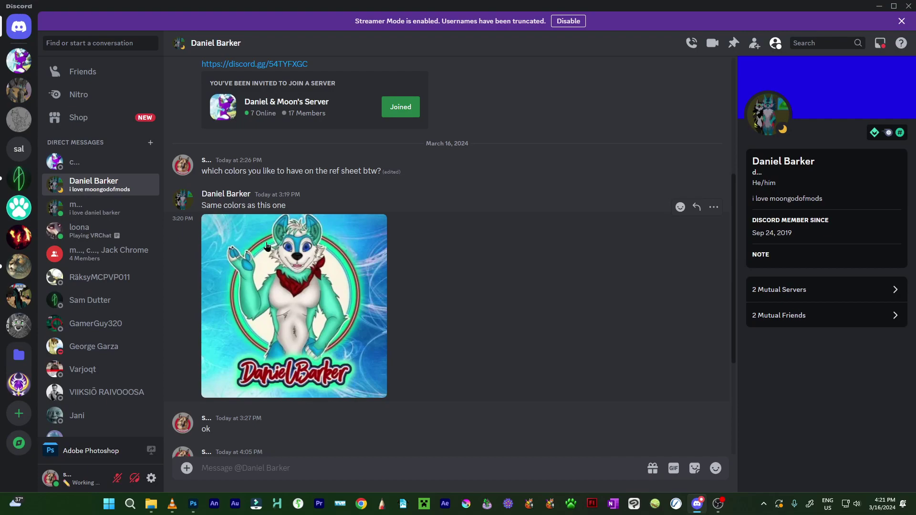
mouse_move(297, 269)
left_mouse_down()
mouse_move(586, 431)
mouse_move(449, 217)
mouse_move(418, 196)
left_mouse_up()
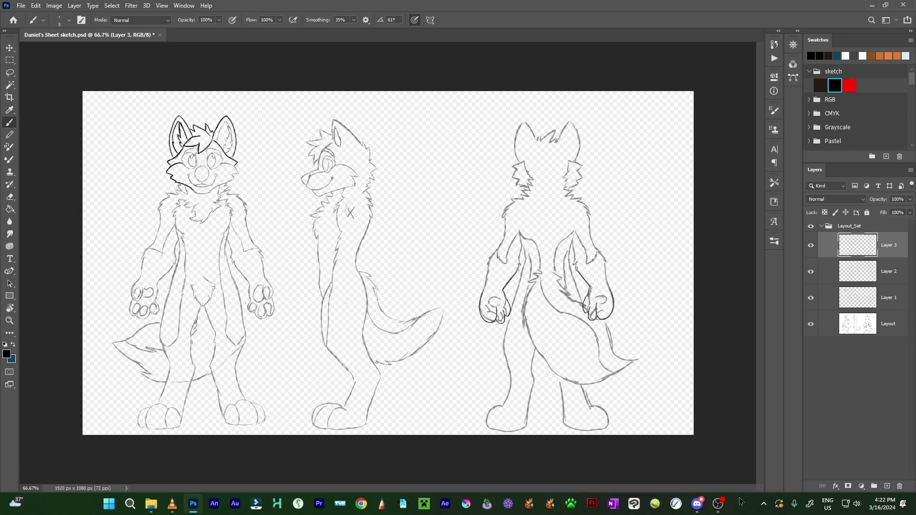
left_click(698, 504)
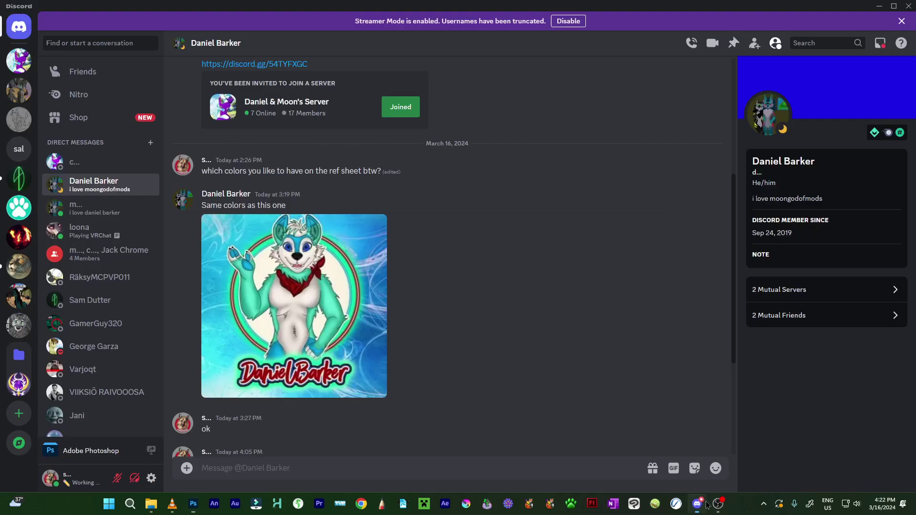
left_click(323, 300)
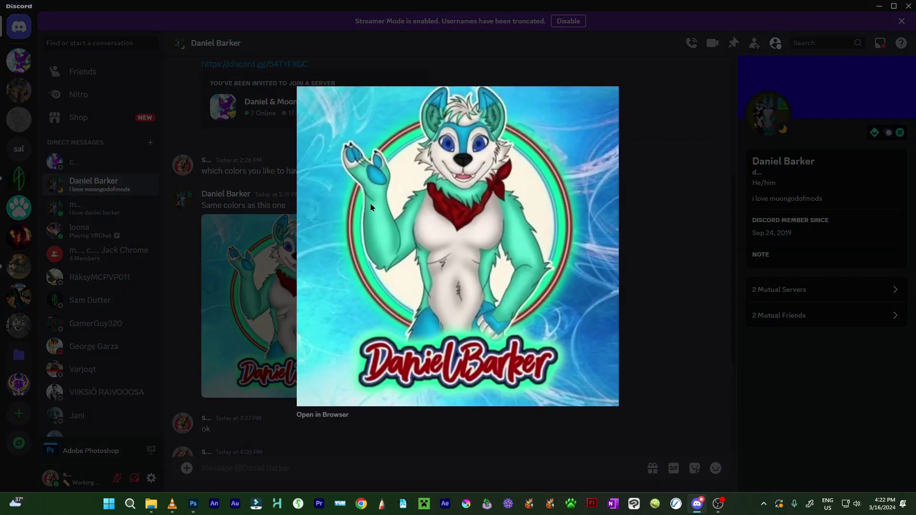
left_click(707, 219)
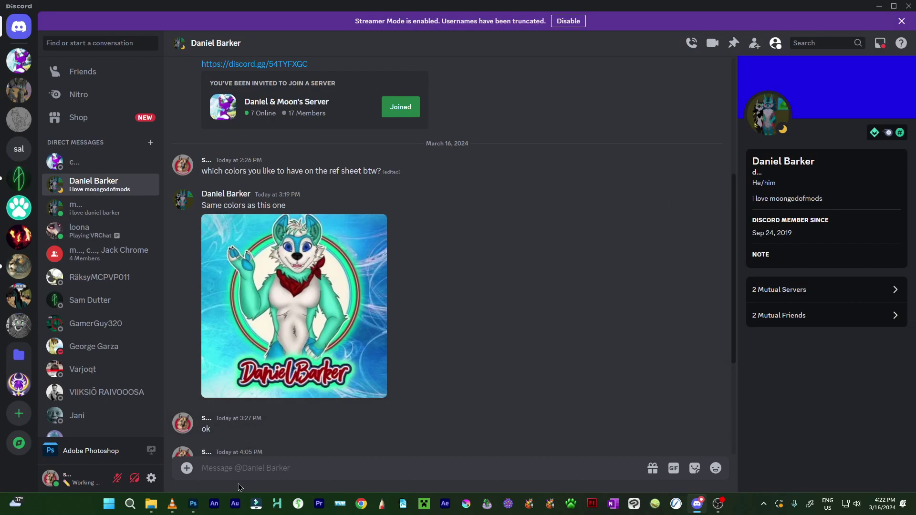
left_click(193, 505)
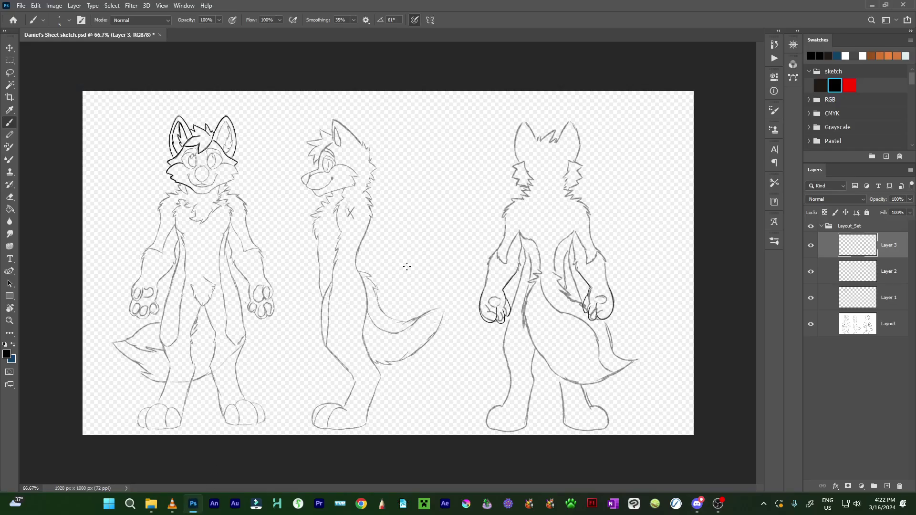